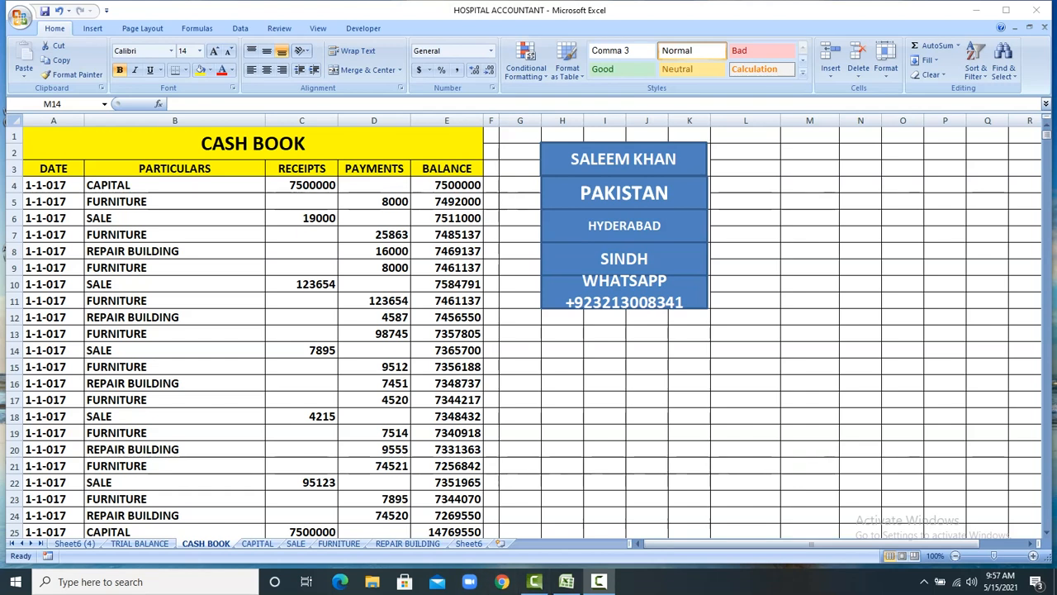
Look over the trial balance sheet and scan the cash book entries from the first row to the end.
key(alt+Tab)
key(ctrl+Page_Up)
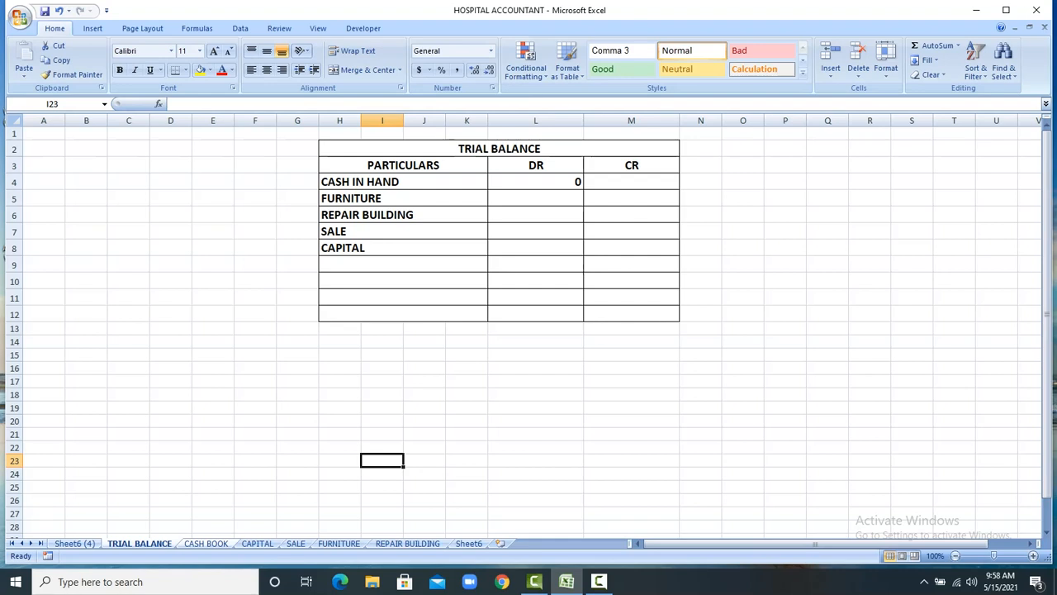
key(ctrl+Page_Down)
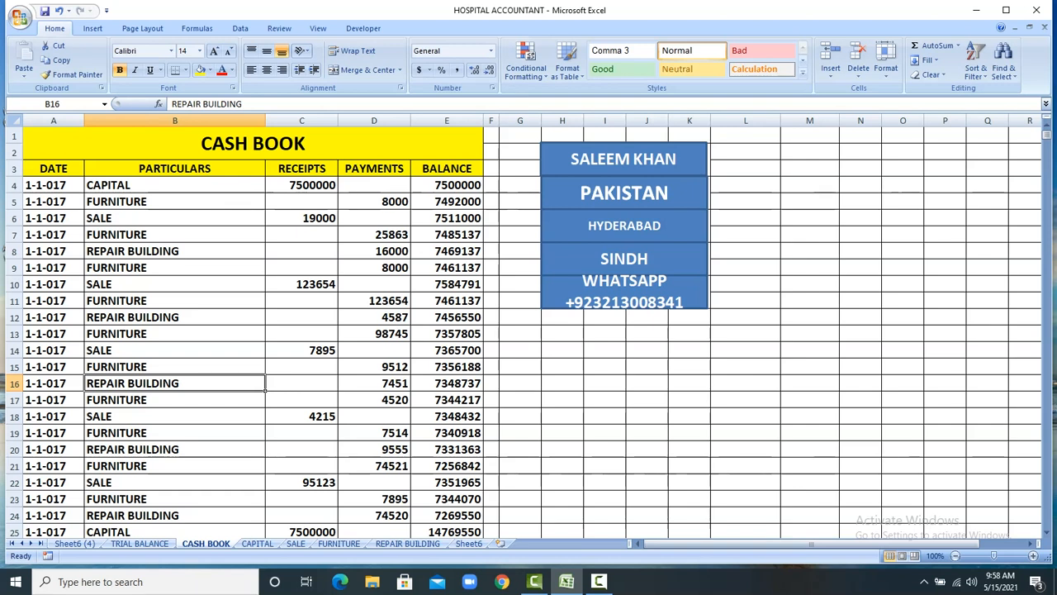
key(ctrl+Home)
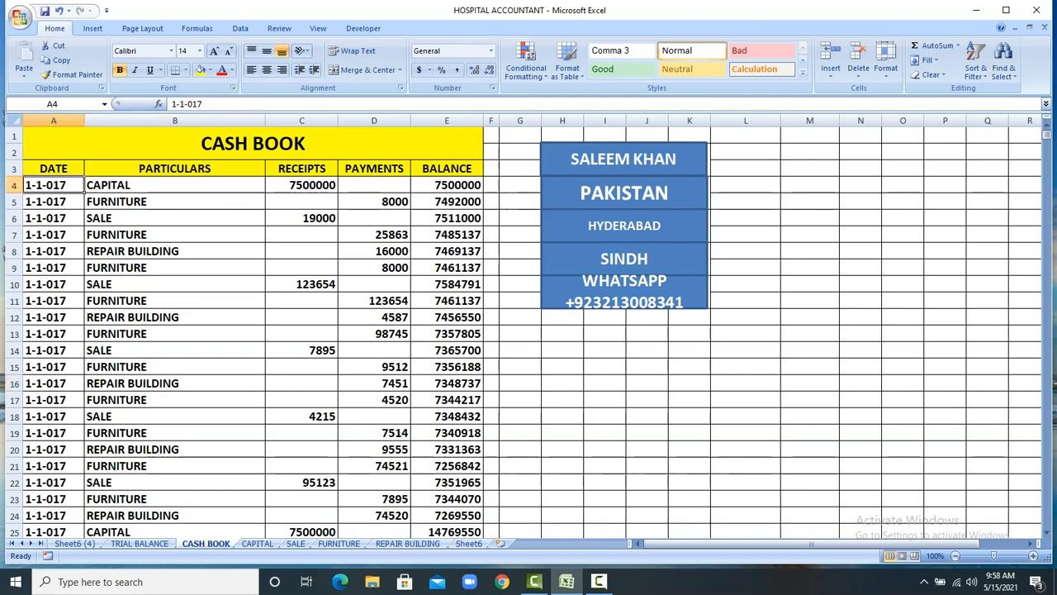
drag(84, 190, 416, 505)
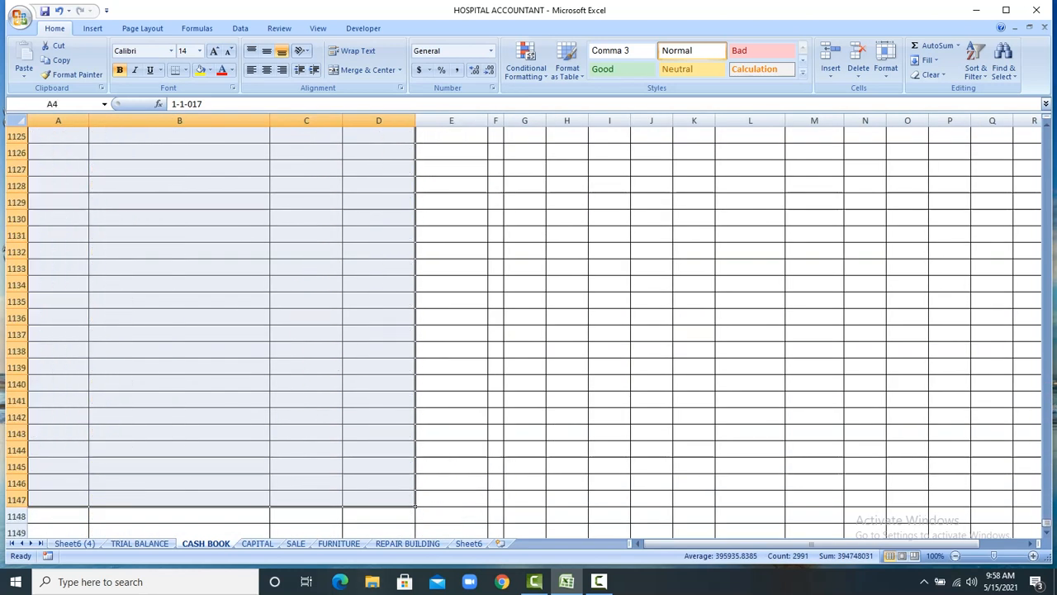
drag(1047, 523, 1046, 124)
click(861, 268)
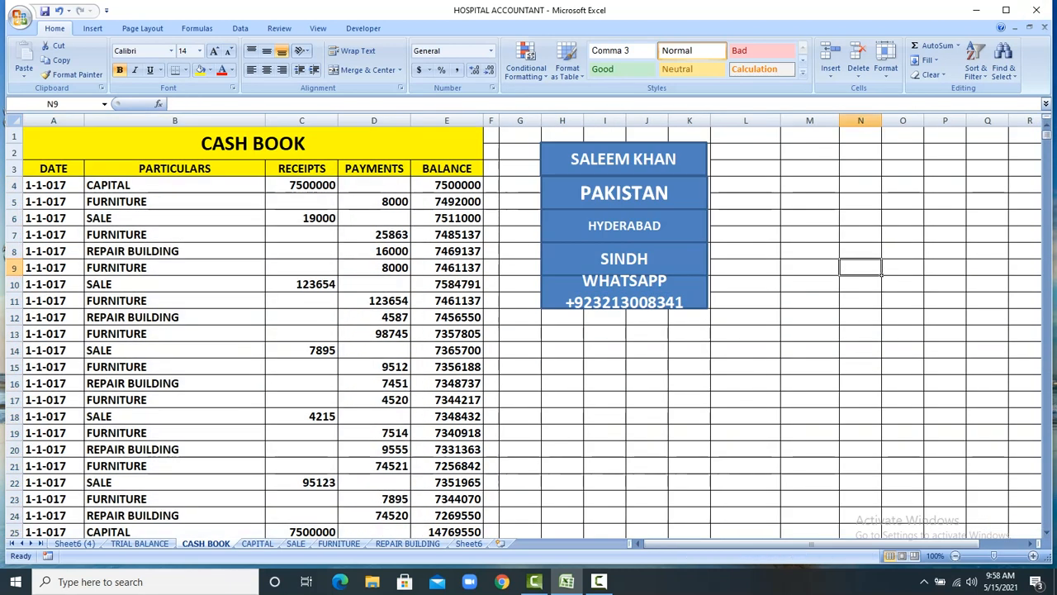
Try copying the first CAPITAL entry, A4:C4 of the cash book, to A4 of the CAPITAL ledger, and undo the paste.
drag(54, 185, 302, 185)
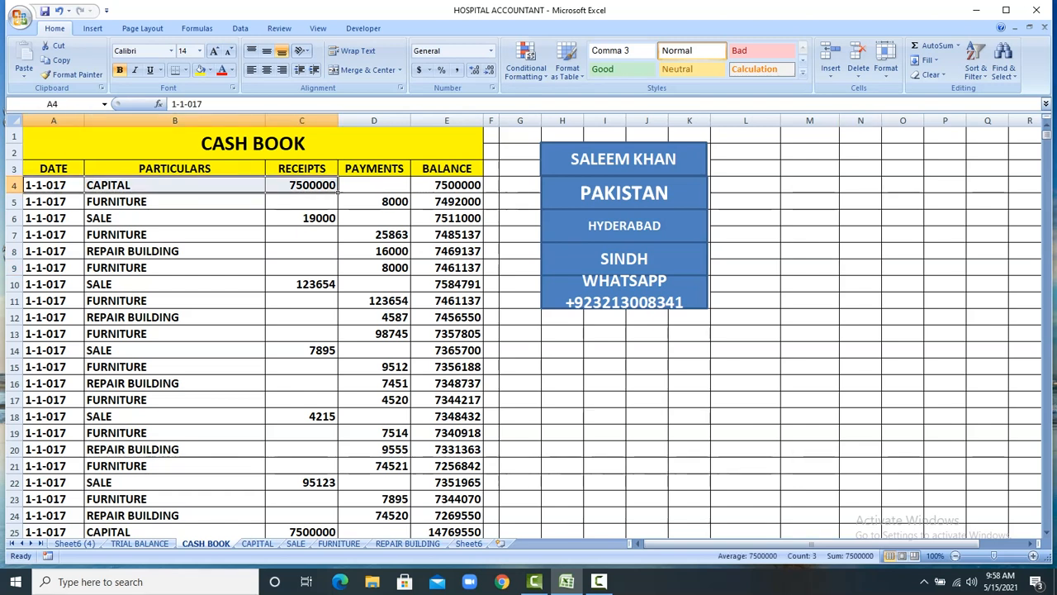
right_click(269, 185)
click(306, 209)
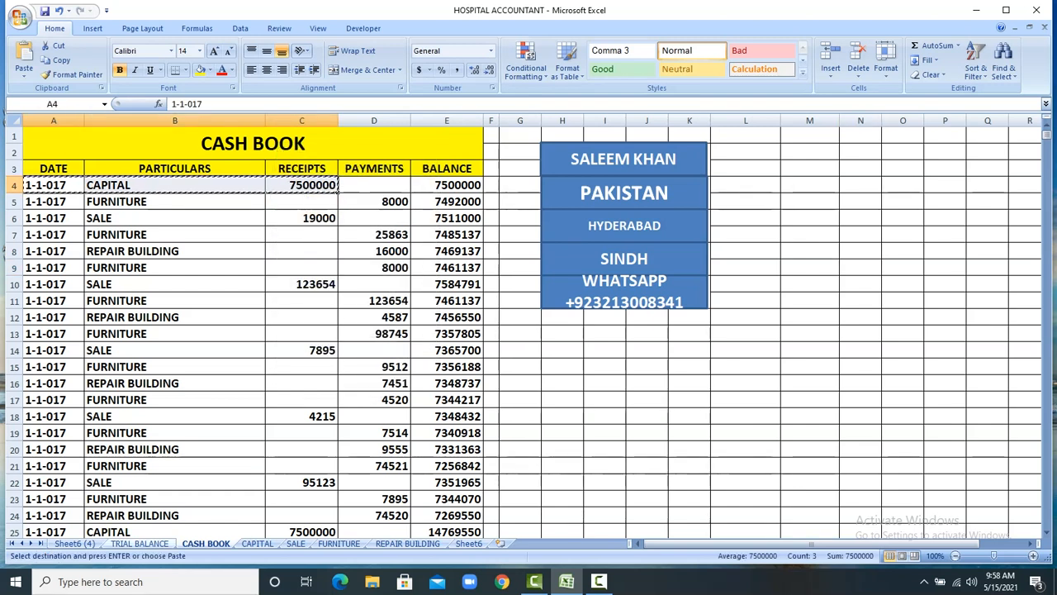
click(257, 543)
click(50, 179)
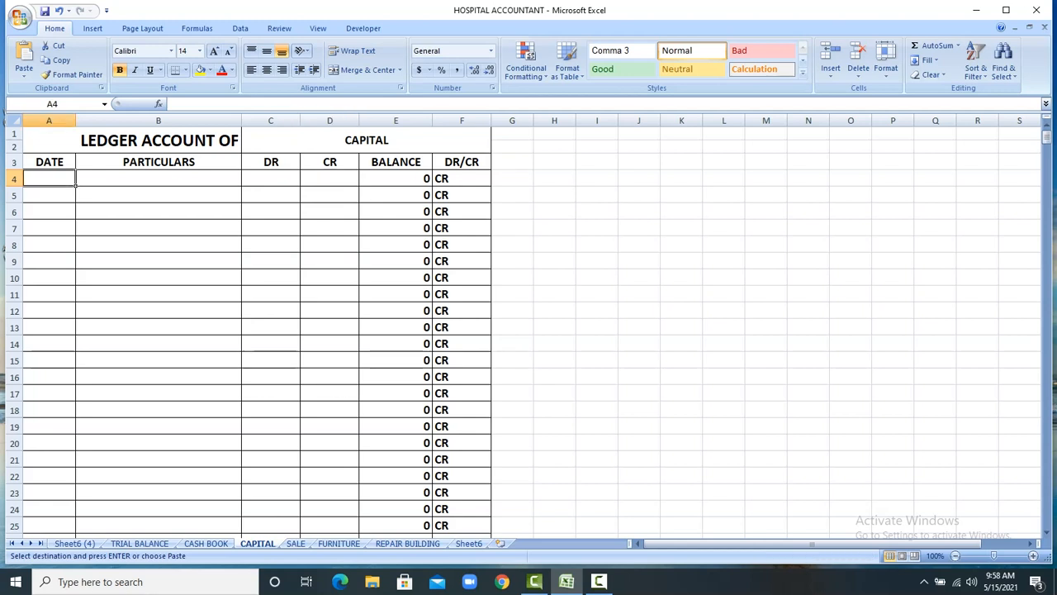
right_click(58, 178)
click(90, 216)
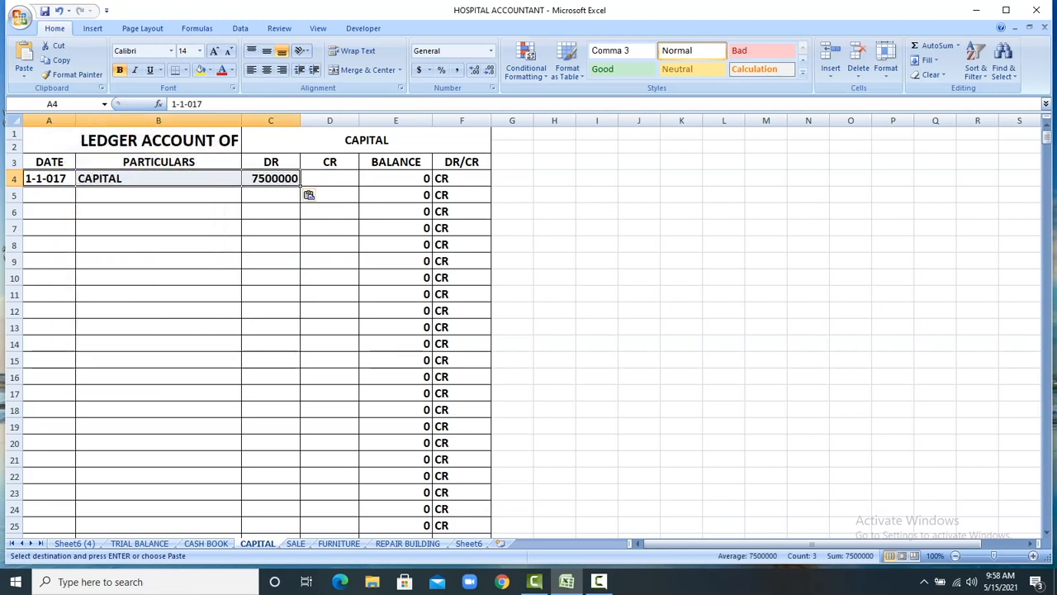
key(ctrl+z)
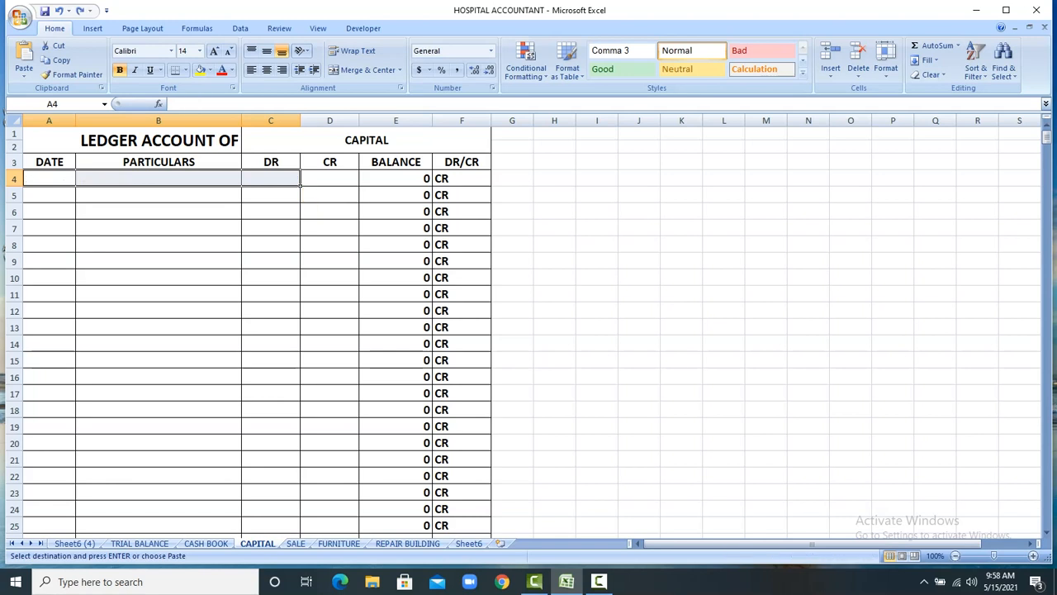
key(ctrl+Page_Up)
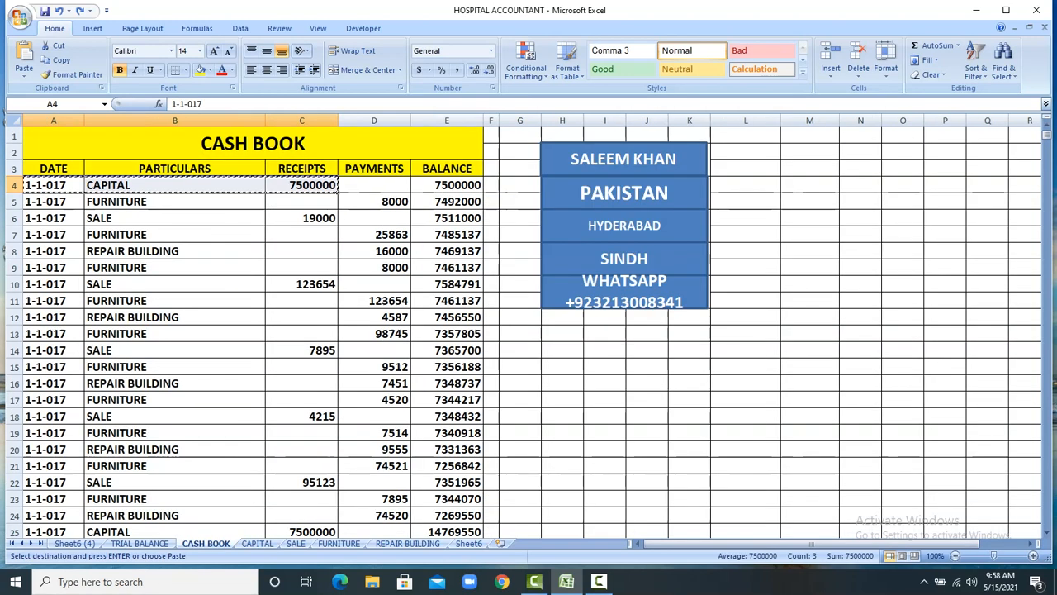
click(263, 337)
key(Escape)
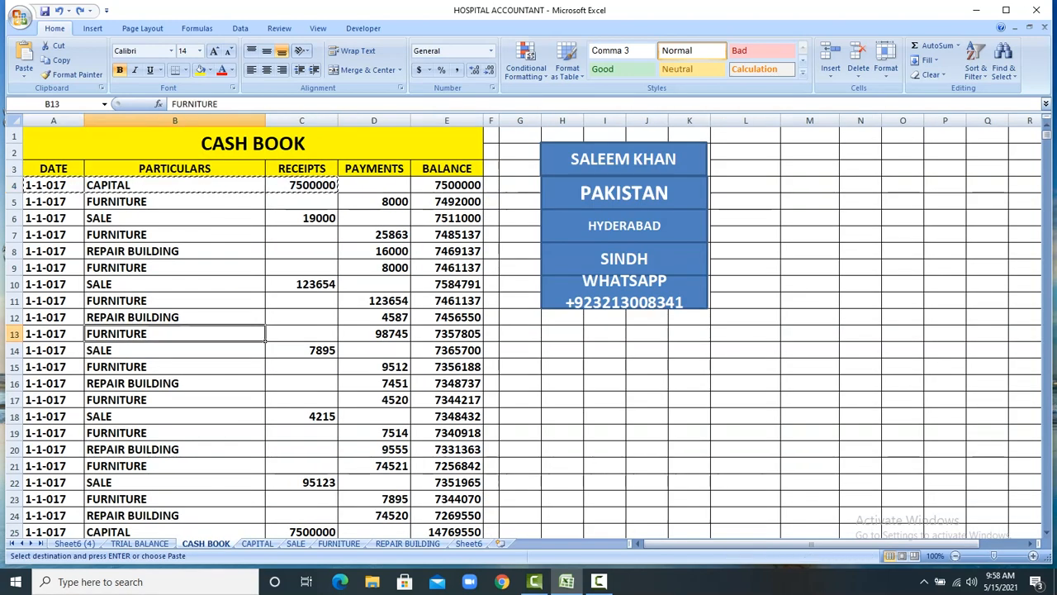
Turn on filtering for the cash book table A3:E1000, with row 3 as the header row.
click(54, 168)
drag(54, 168, 491, 493)
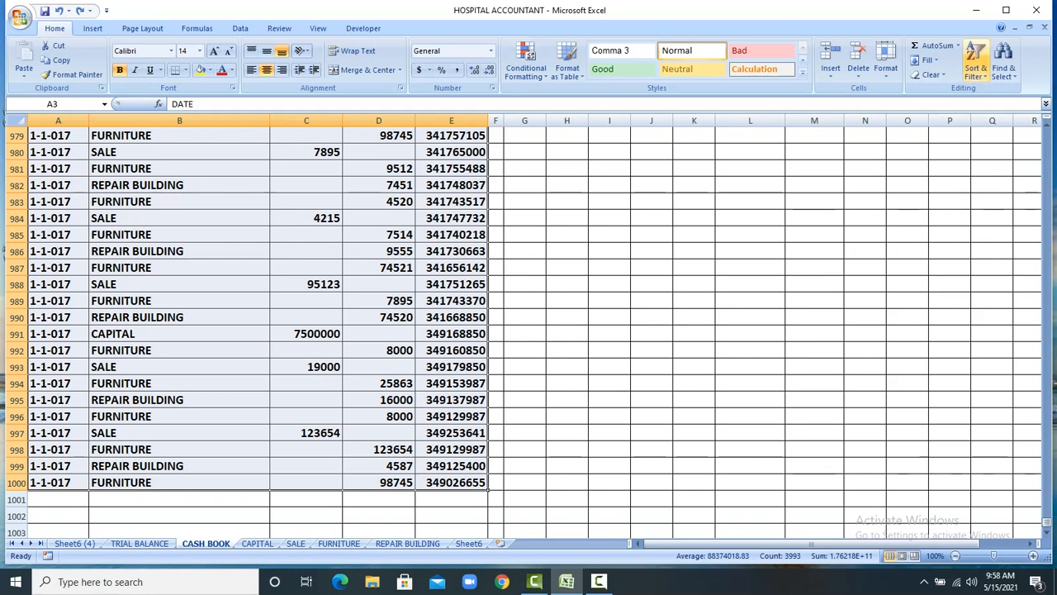
click(975, 62)
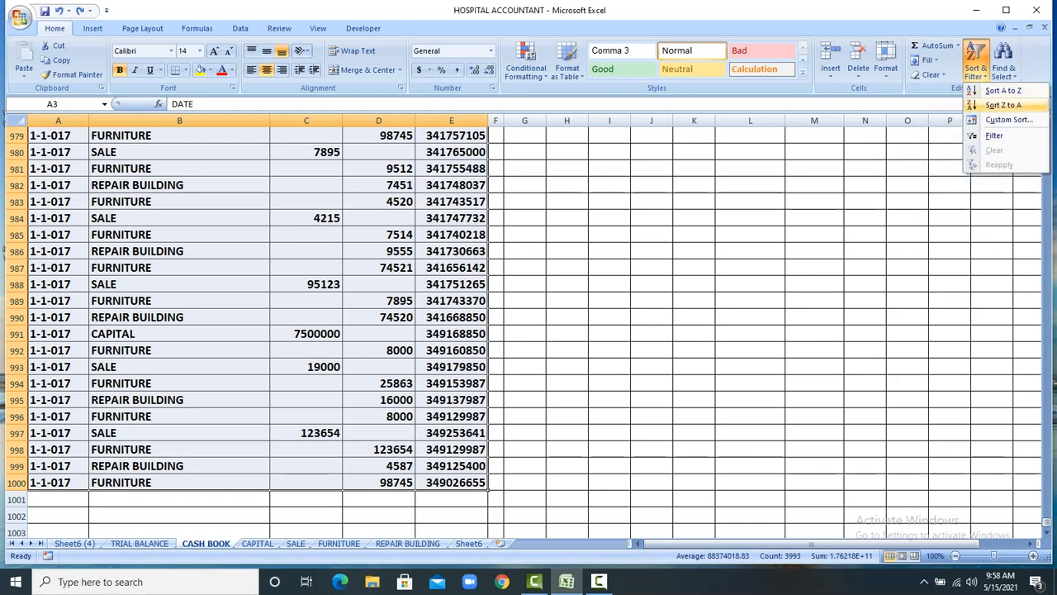
click(994, 135)
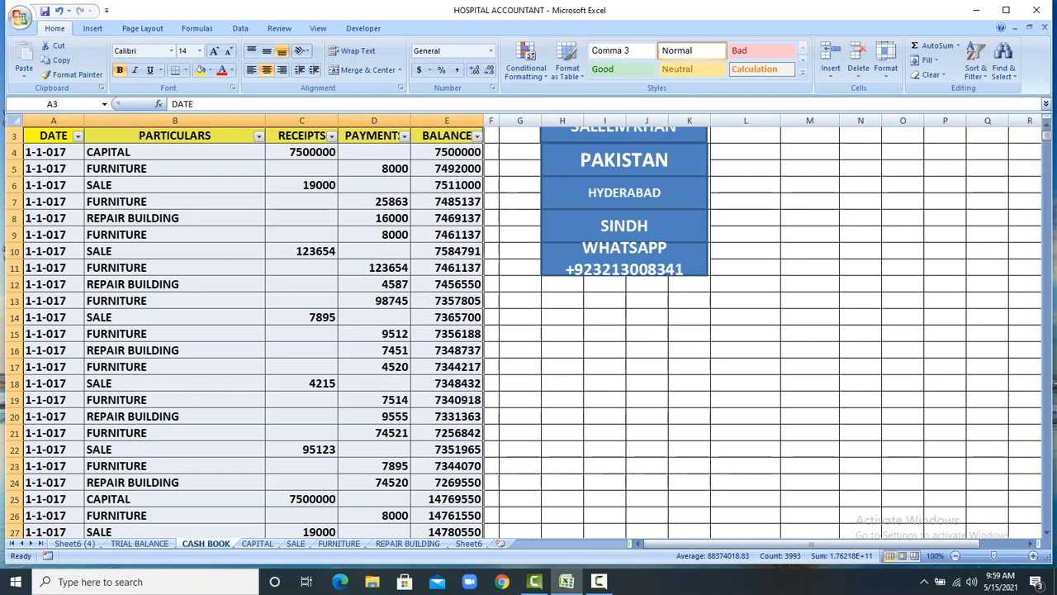
drag(1047, 136, 1047, 125)
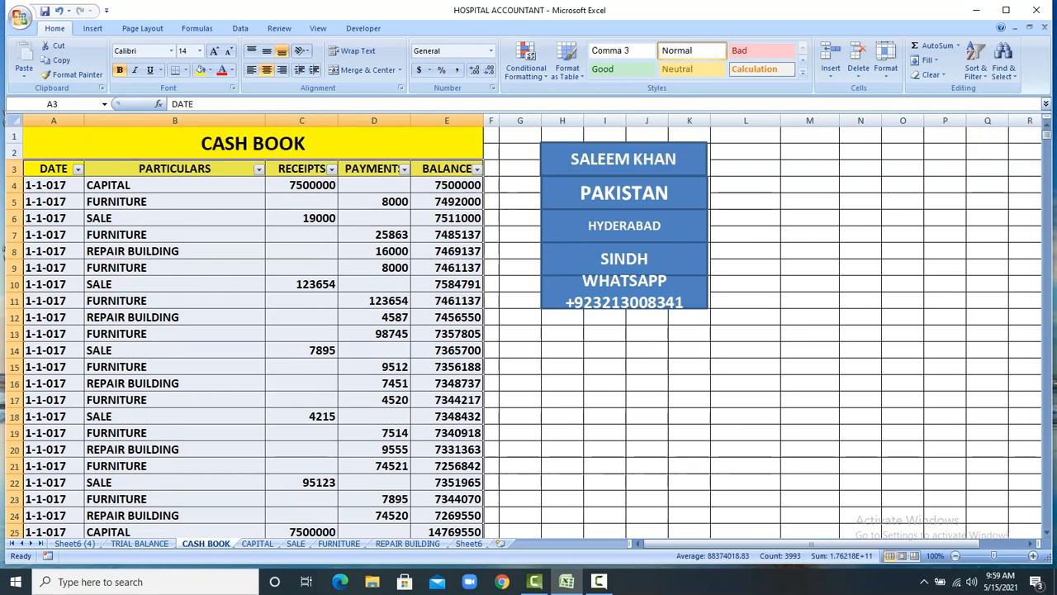
Filter the cash book's PARTICULARS column to show only the CAPITAL entries.
key(Right)
key(Right)
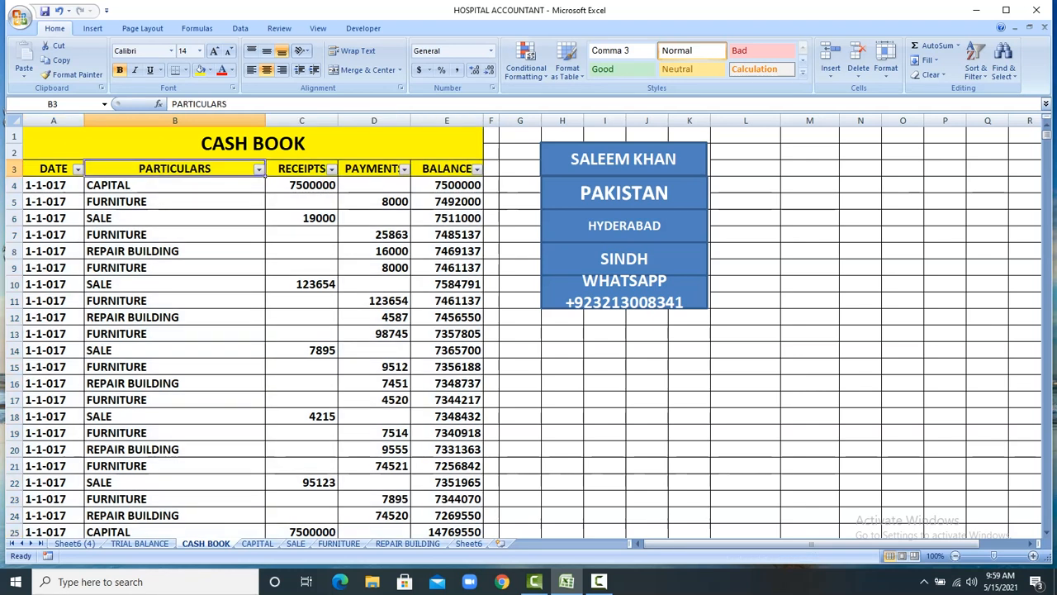
key(Right)
key(Right)
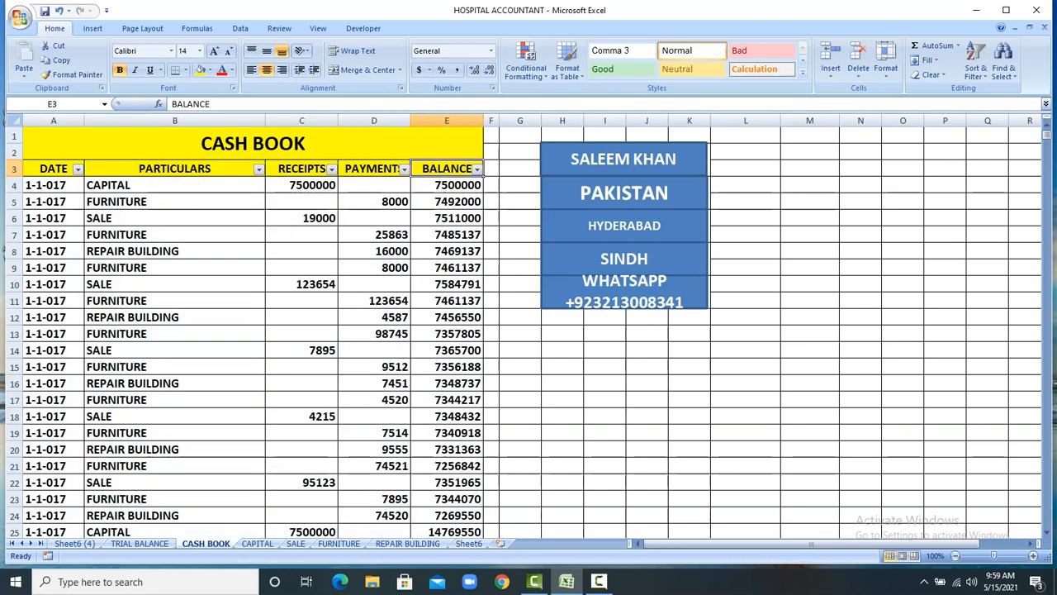
key(Left)
key(Left)
key(Left)
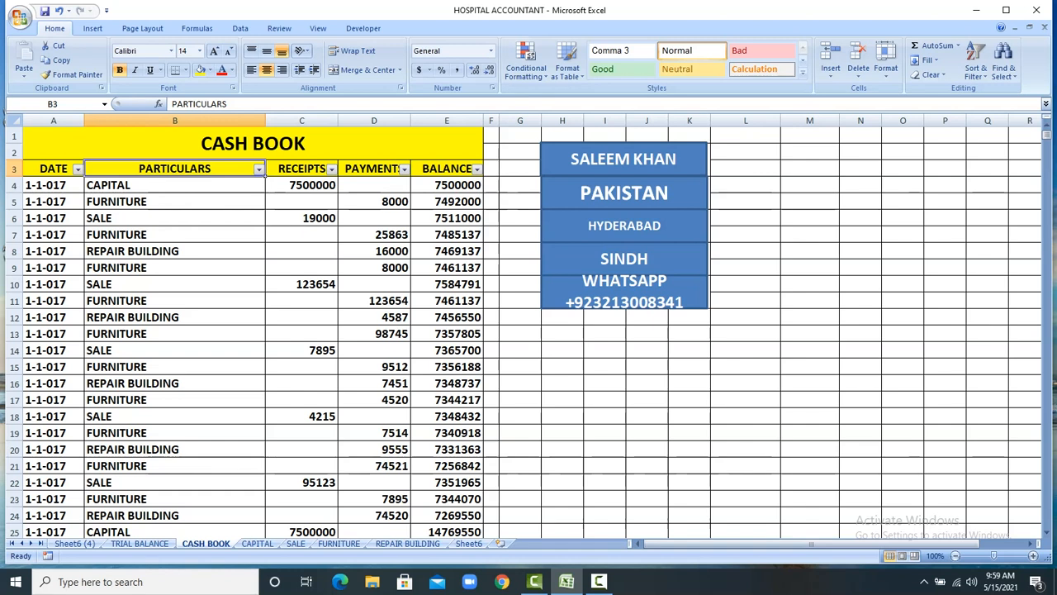
click(259, 169)
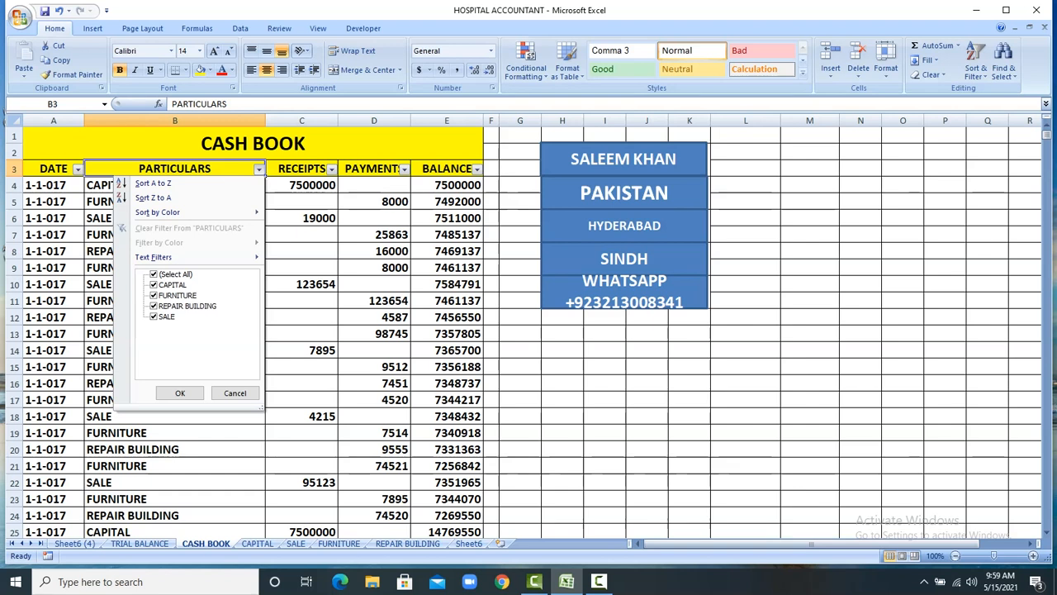
click(154, 273)
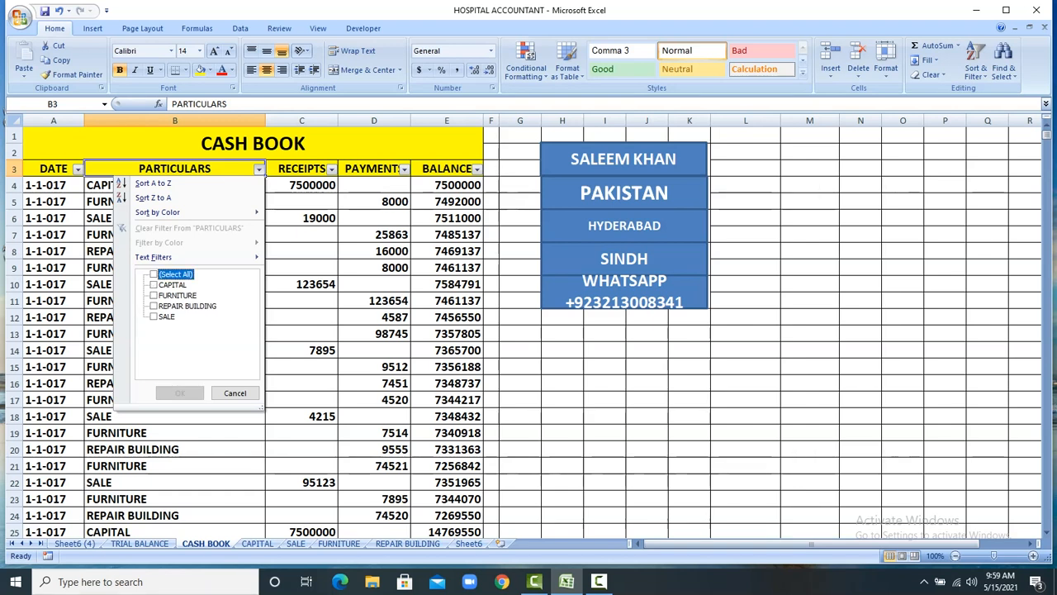
click(153, 284)
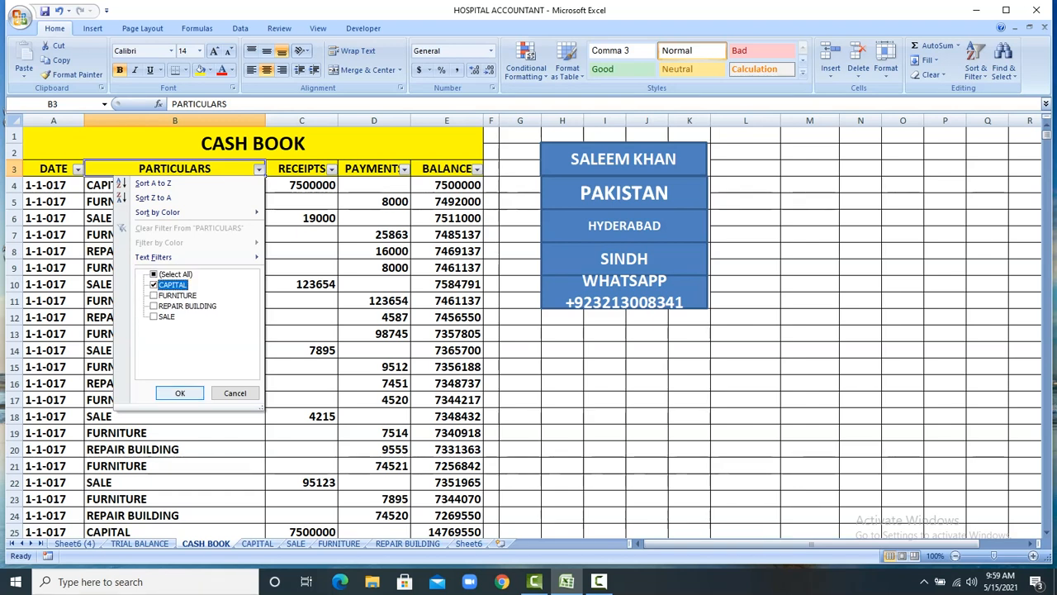
click(179, 393)
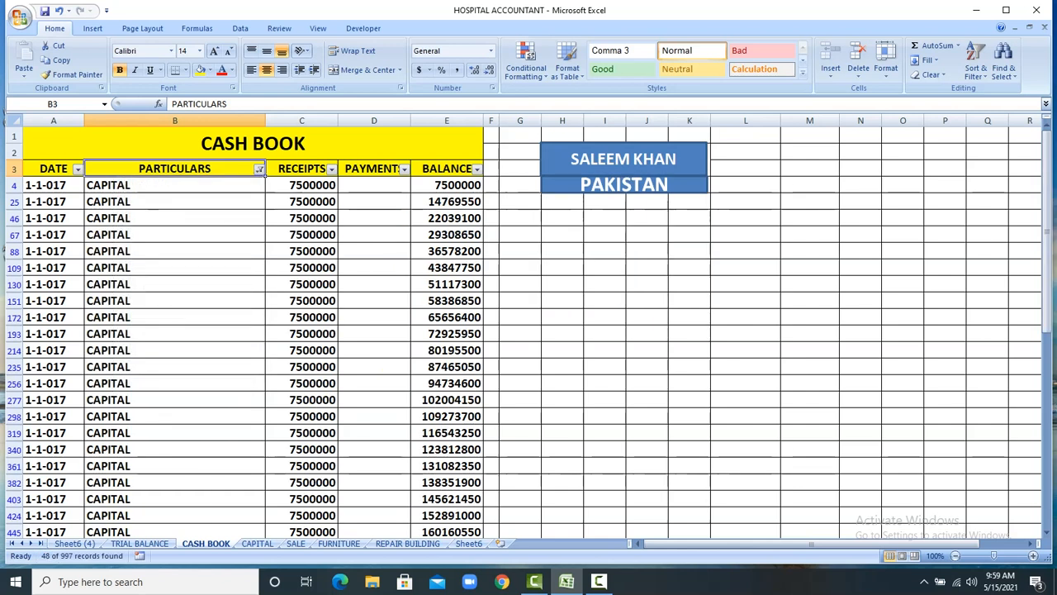
Try copying the filtered dates, particulars and receipts, A4:C991, to A4 of the CAPITAL ledger, and undo the paste.
drag(45, 185, 342, 522)
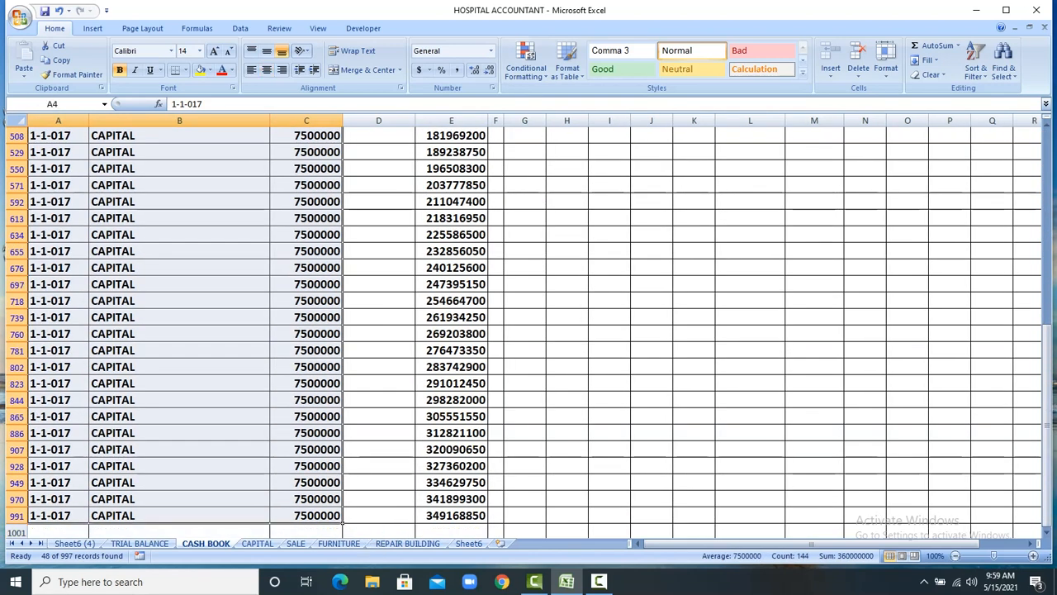
key(ctrl+c)
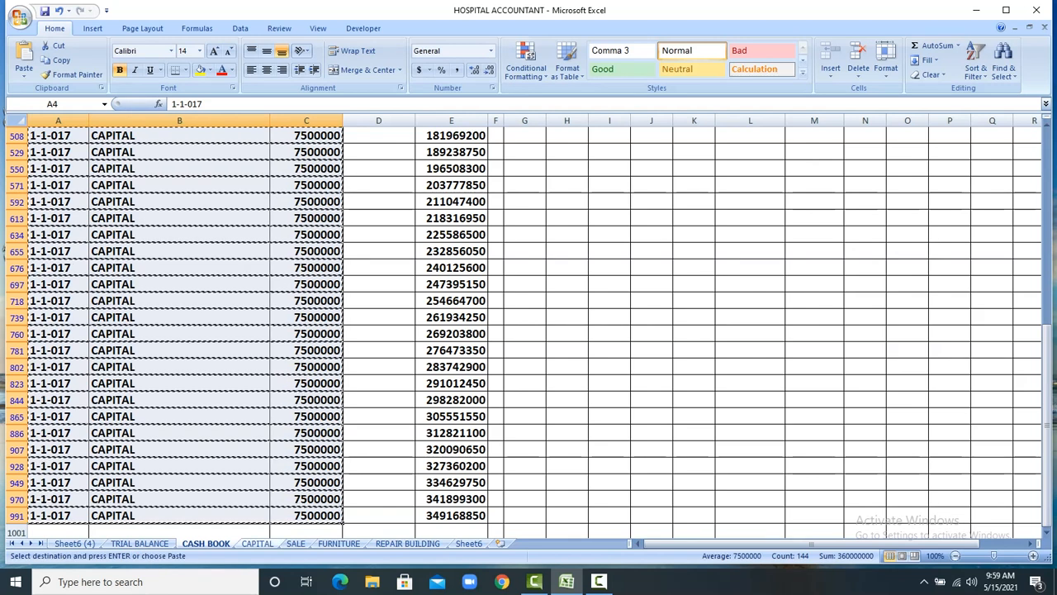
key(ctrl+Page_Down)
click(49, 179)
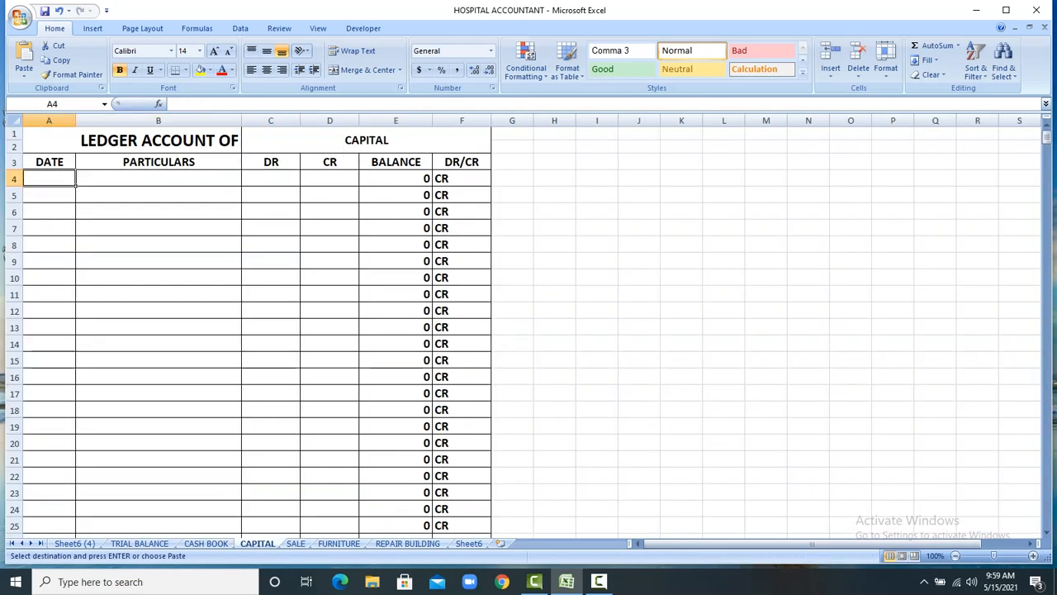
right_click(51, 177)
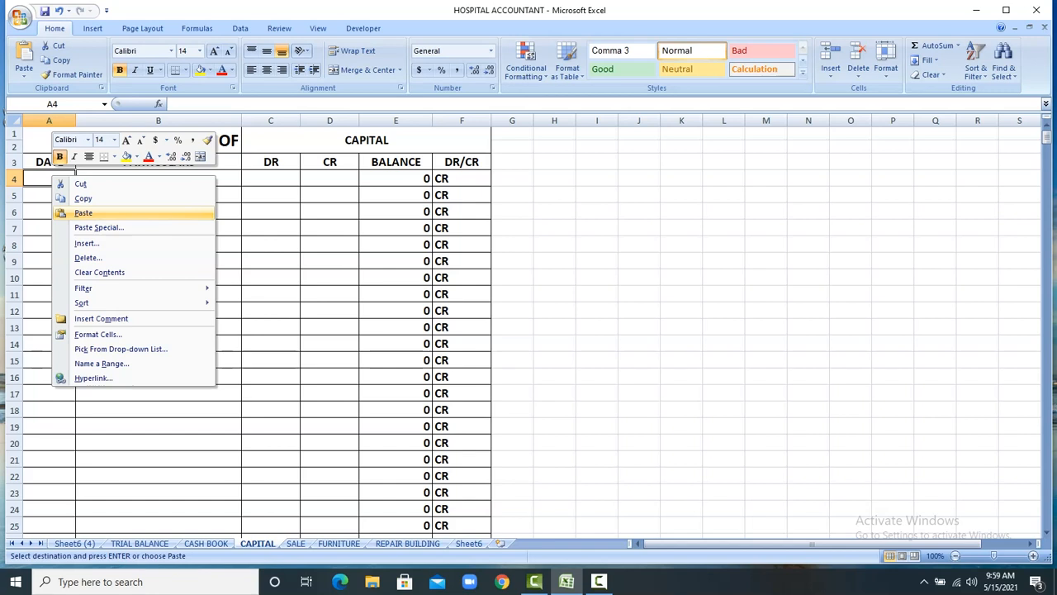
click(82, 213)
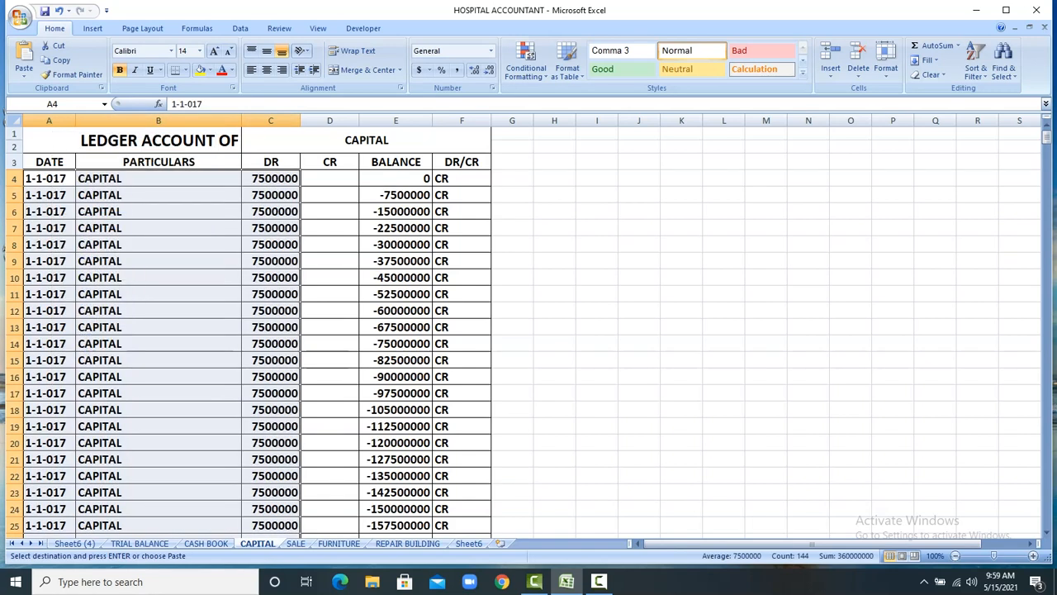
drag(270, 179, 281, 433)
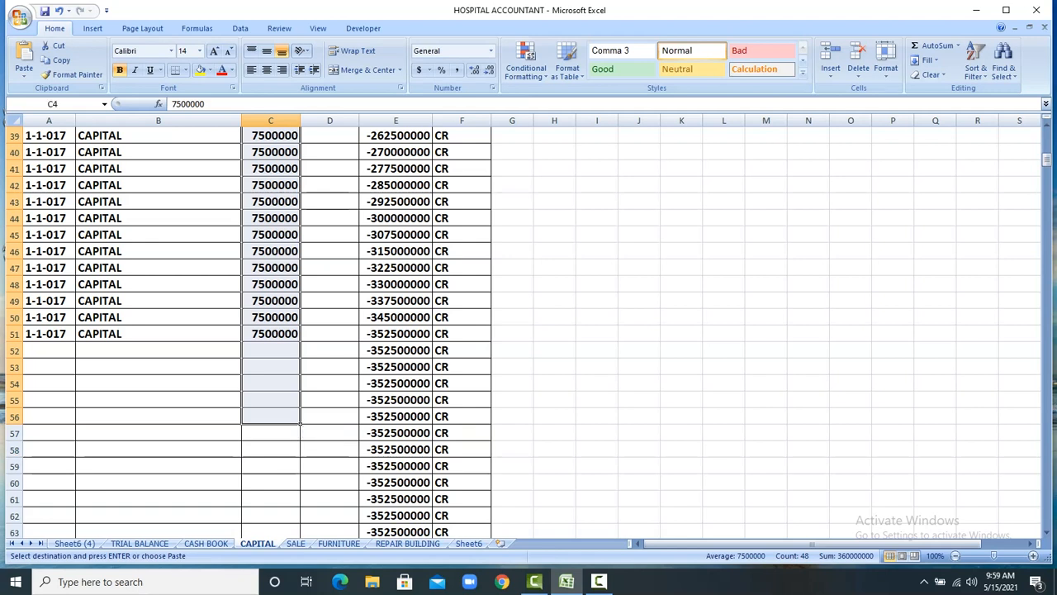
key(ctrl+z)
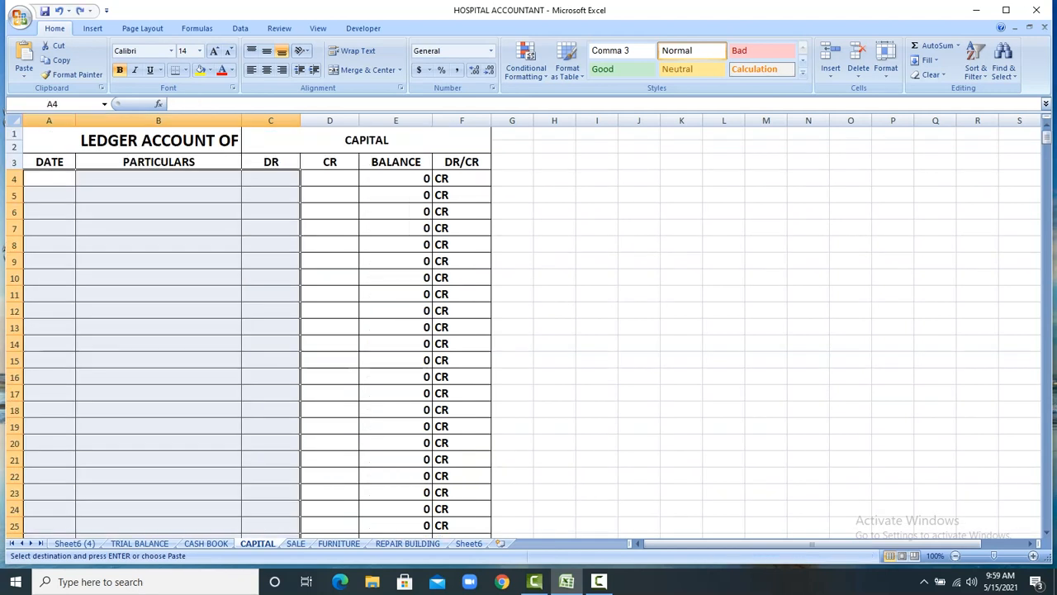
Copy only the filtered CAPITAL dates and particulars, A4:B991 of the cash book, into the CAPITAL ledger starting at A4.
key(ctrl+Page_Up)
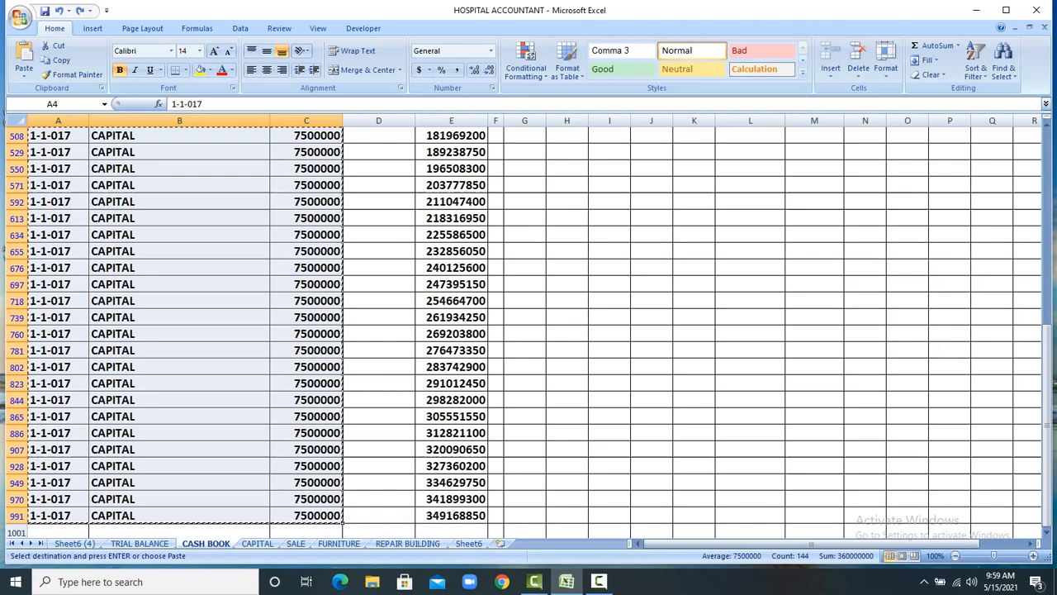
scroll(248, 331, up, 8)
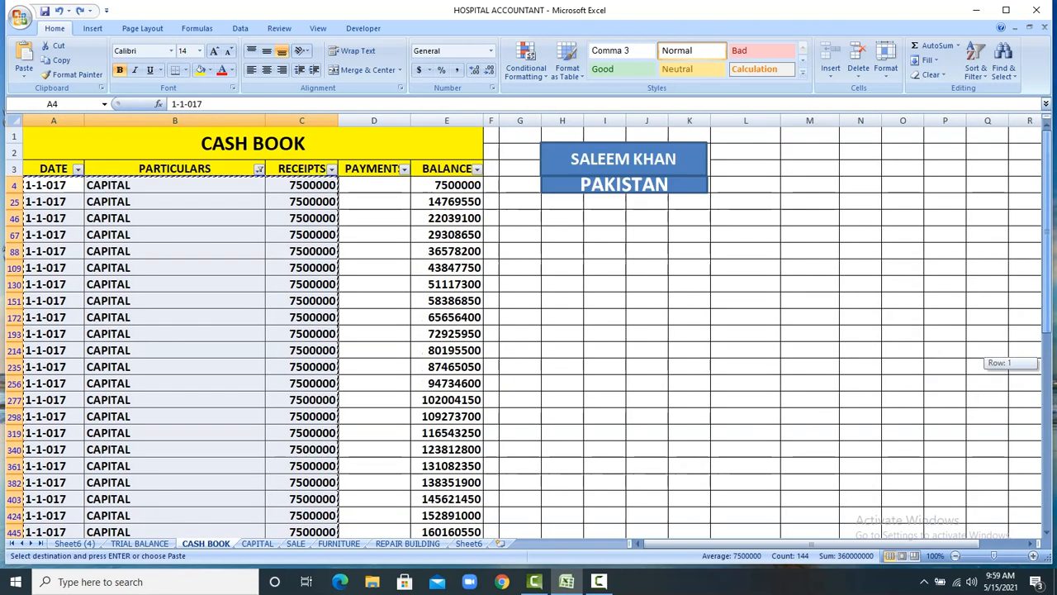
drag(50, 185, 265, 522)
key(ctrl+c)
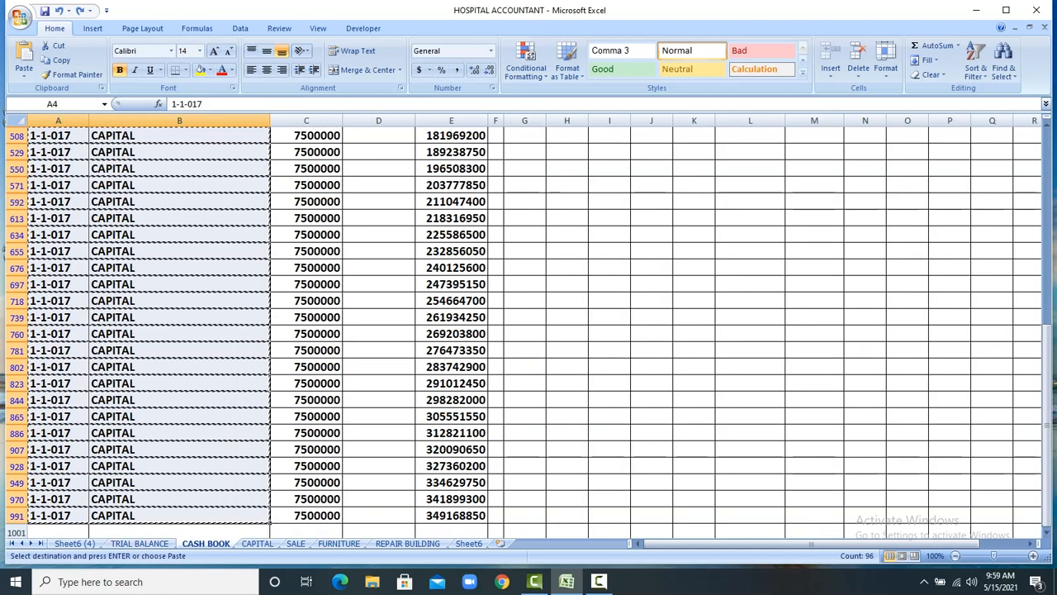
click(258, 544)
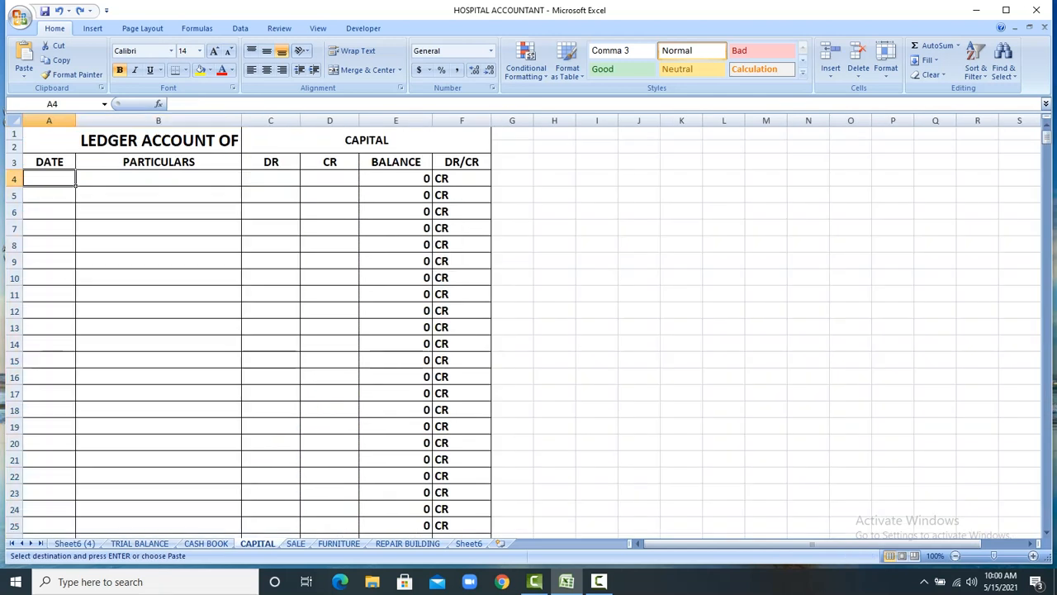
right_click(66, 173)
click(91, 210)
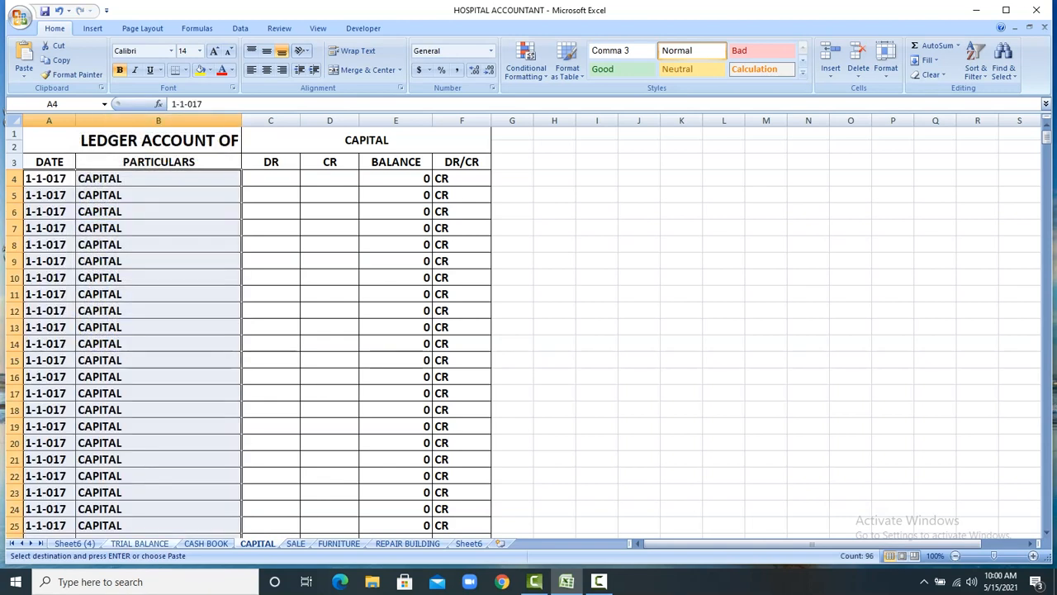
Copy the filtered CAPITAL receipts, C4:C991 of the cash book, into the CR column of the CAPITAL ledger starting at D4.
click(206, 544)
drag(1046, 360, 1047, 157)
drag(306, 185, 318, 499)
key(ctrl+c)
click(257, 543)
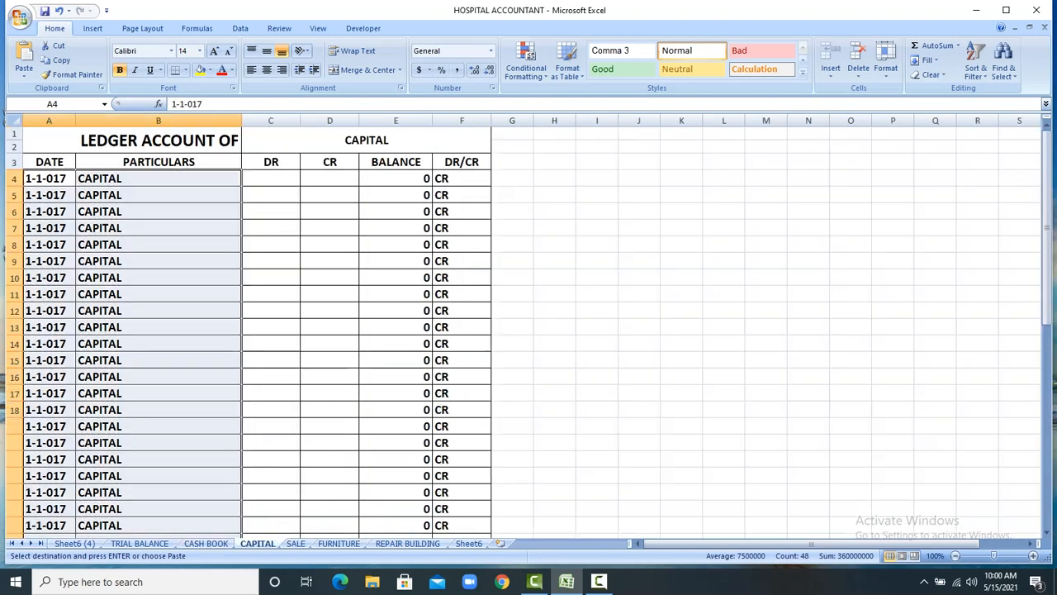
click(330, 178)
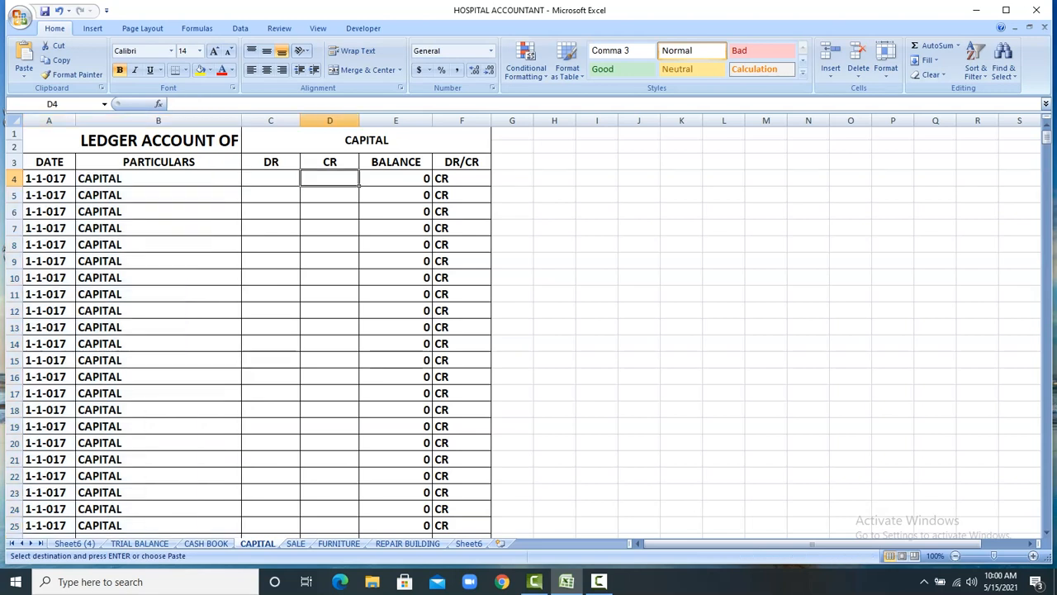
right_click(322, 176)
click(354, 214)
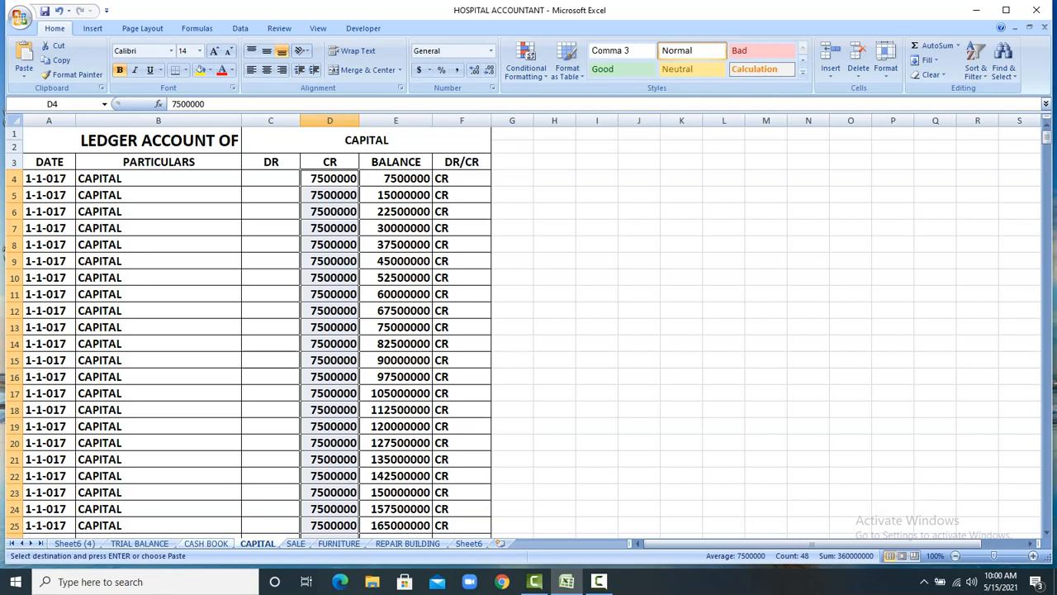
Change the cash book's PARTICULARS filter to show only the SALE entries.
click(206, 544)
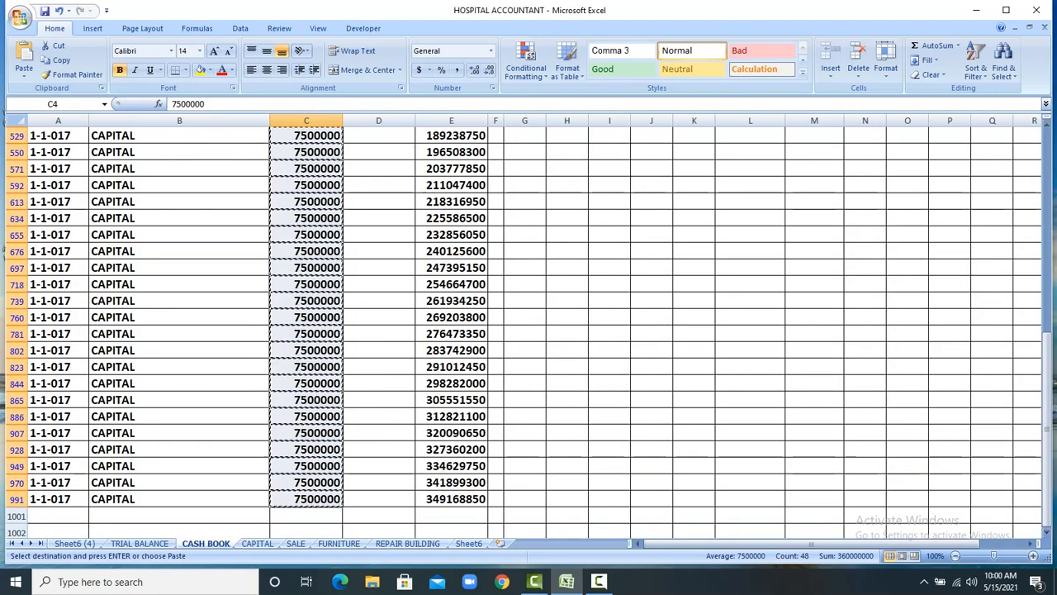
drag(1047, 429, 1046, 227)
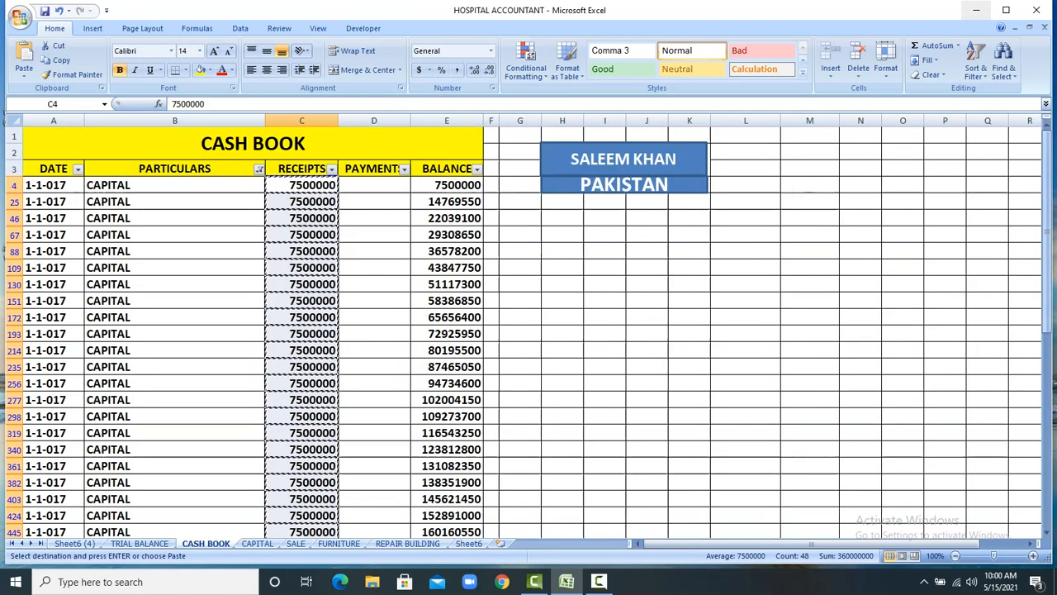
click(258, 168)
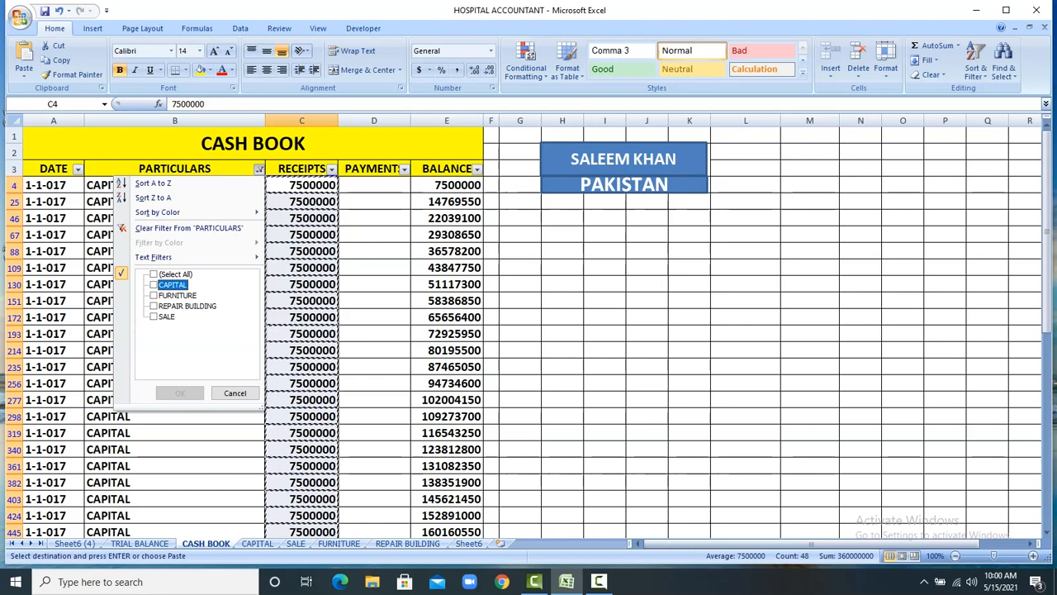
click(154, 316)
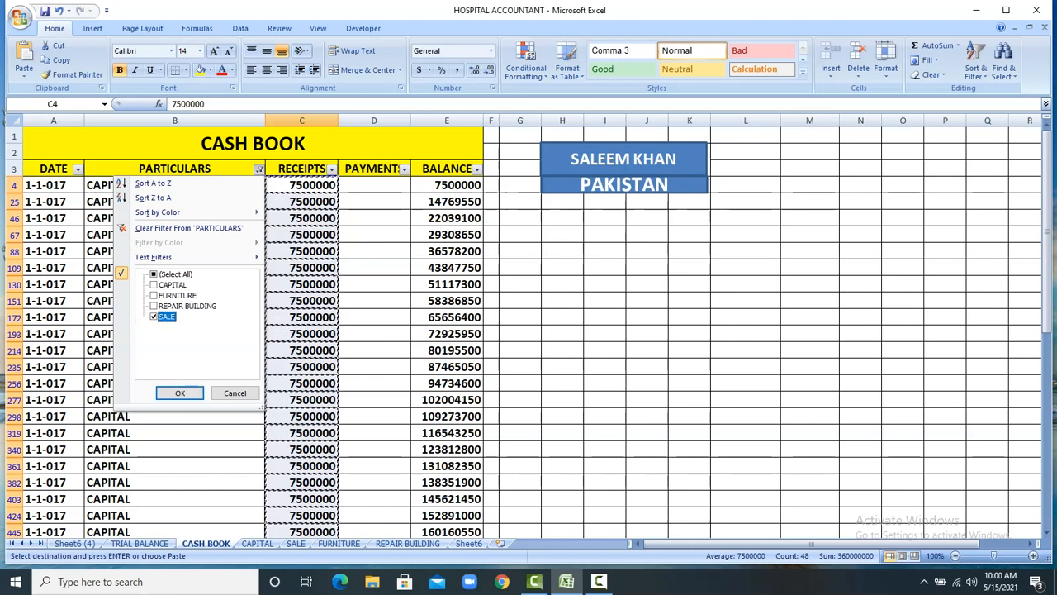
key(Return)
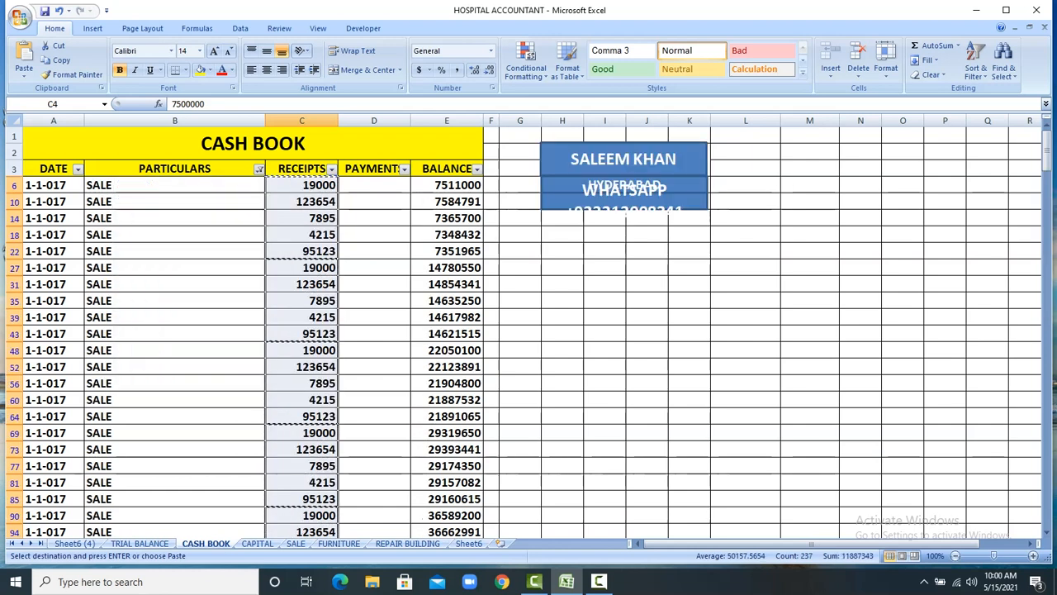
Copy the filtered SALE dates and particulars, from A6:B6 down to the last entry, into the SALE ledger starting at A4.
click(81, 186)
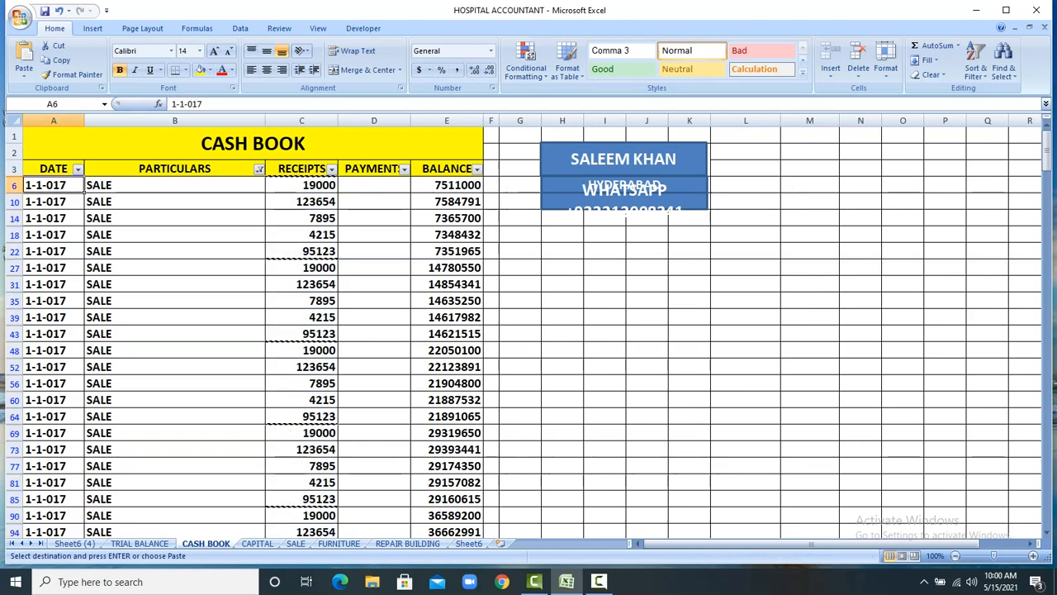
key(Escape)
drag(83, 187, 270, 523)
key(ctrl+c)
click(295, 543)
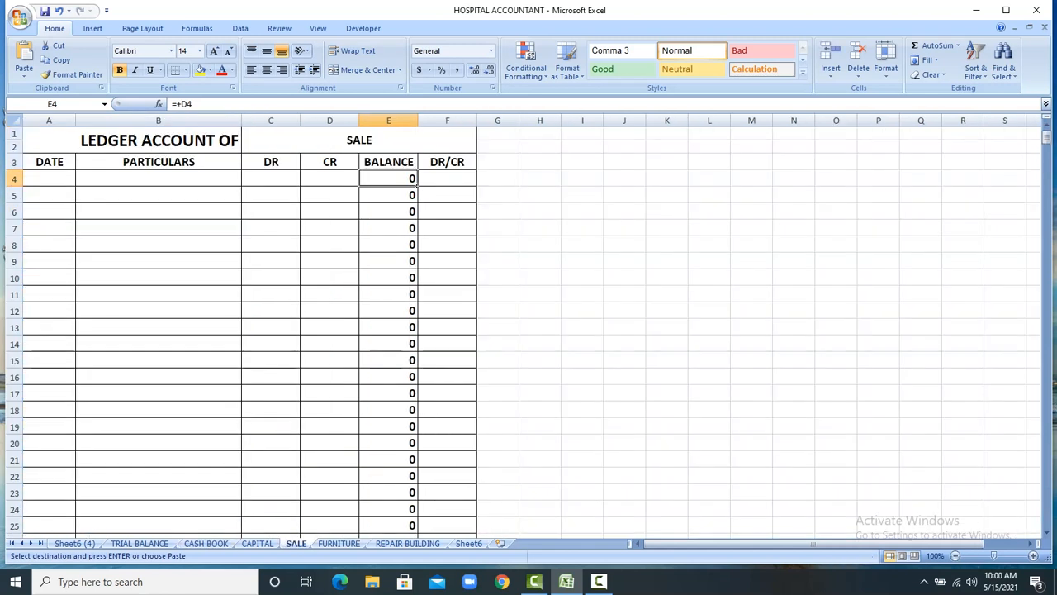
click(64, 175)
right_click(64, 174)
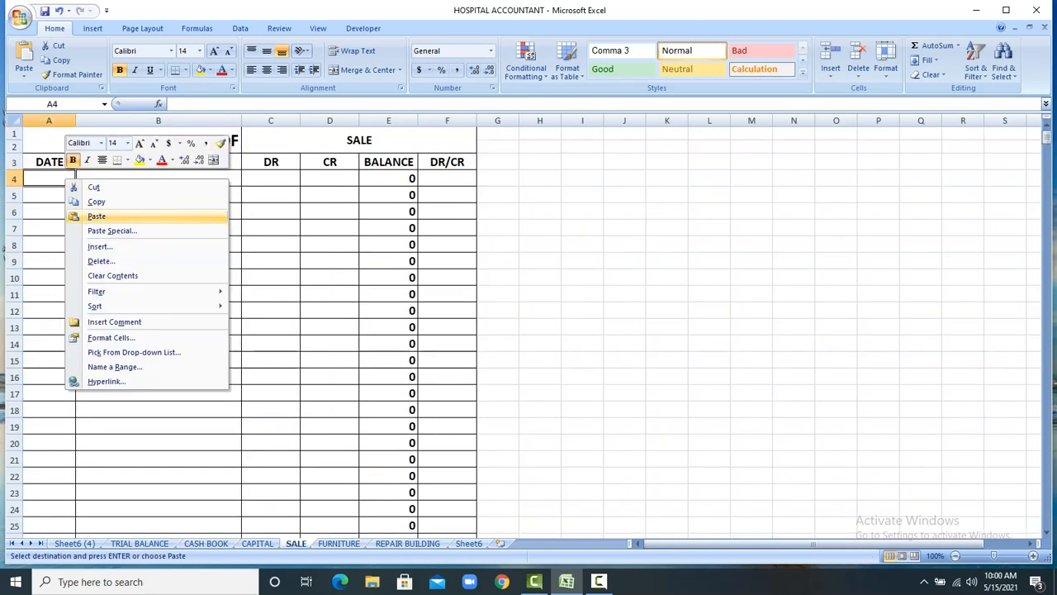
click(91, 213)
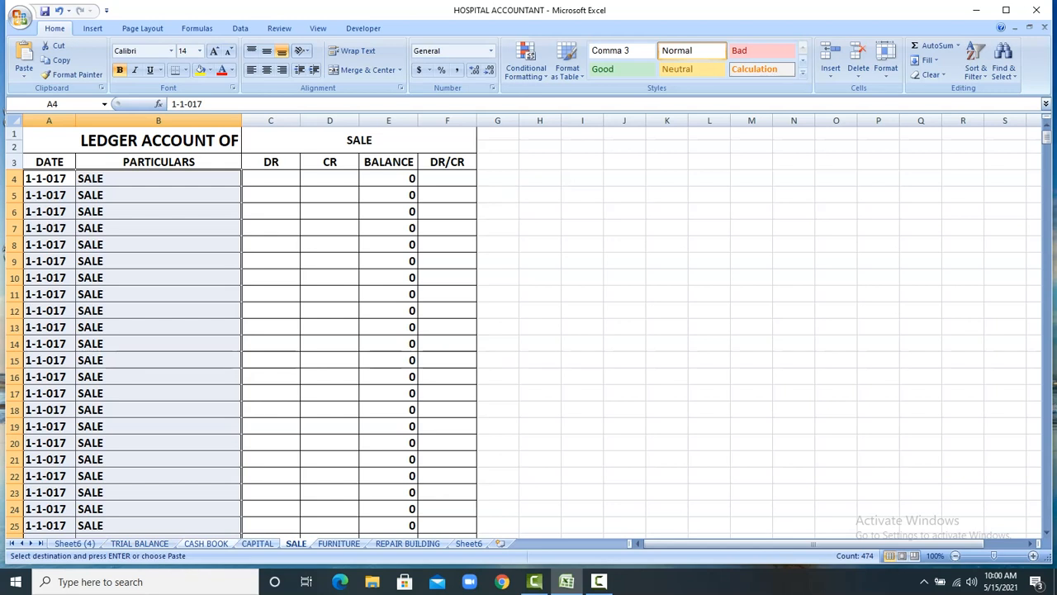
Copy the filtered SALE receipts, from C6 down to the last entry, into the CR column of the SALE ledger starting at D4.
click(206, 544)
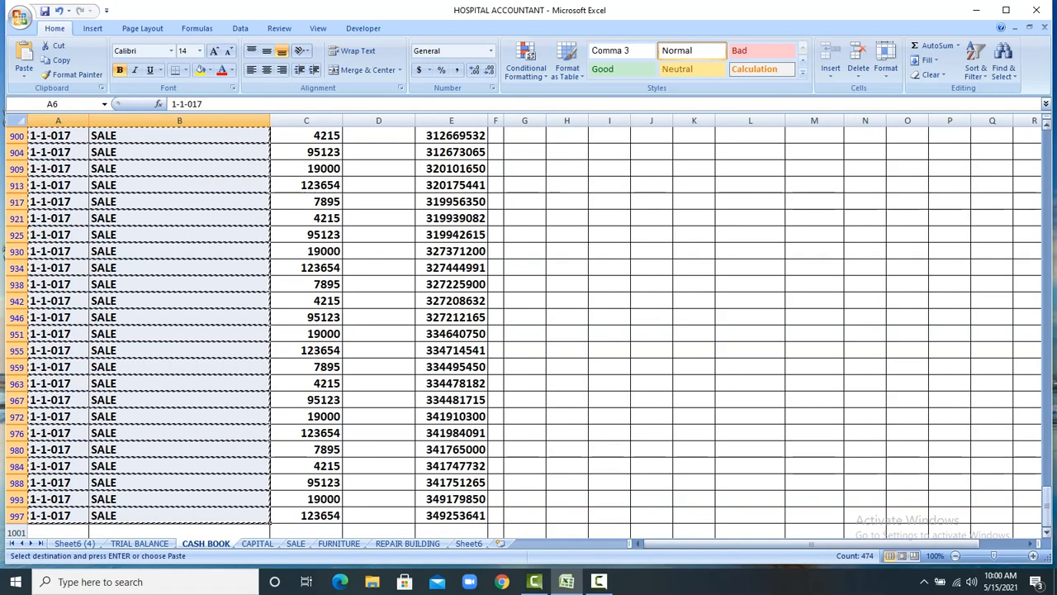
scroll(248, 330, up, 20)
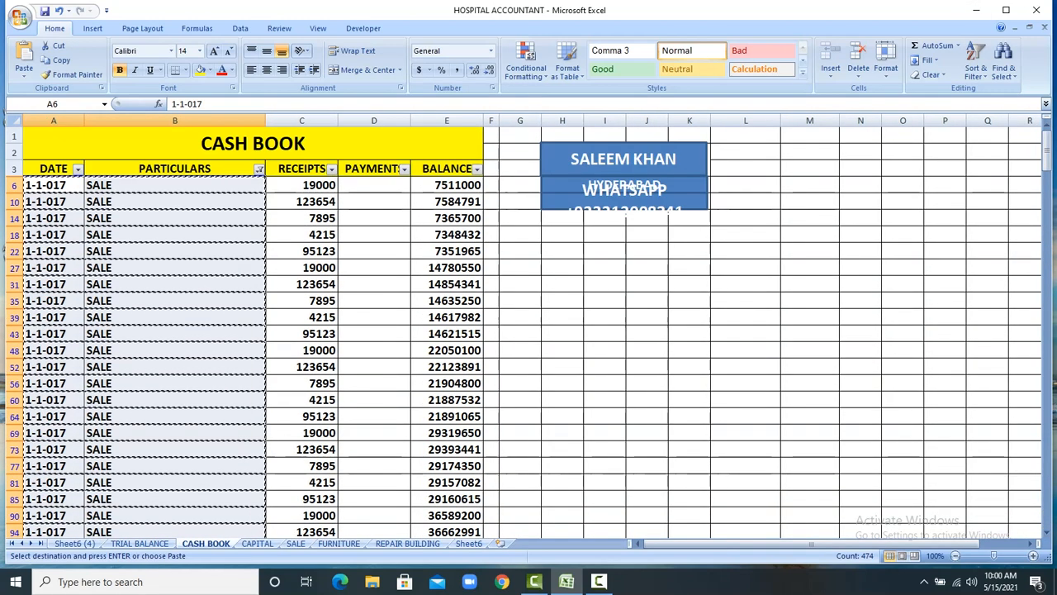
drag(302, 185, 335, 541)
key(ctrl+c)
click(295, 543)
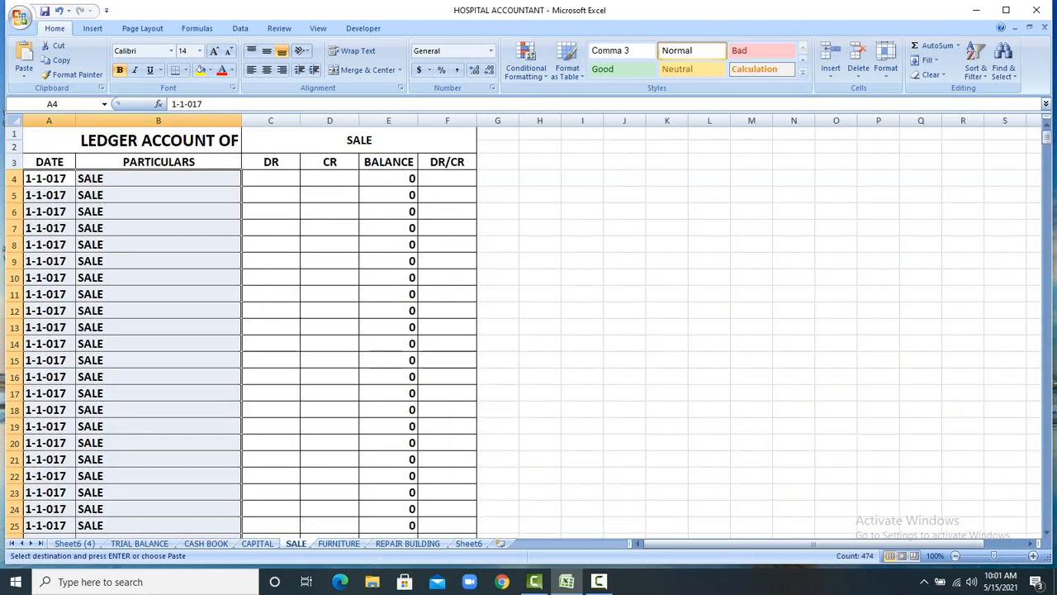
click(330, 179)
right_click(330, 178)
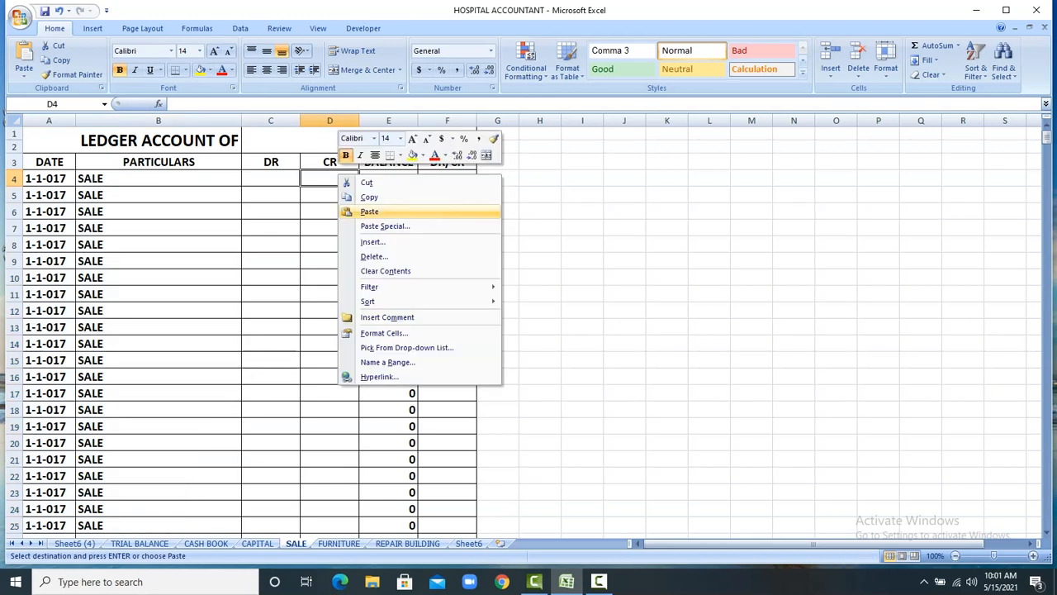
click(366, 211)
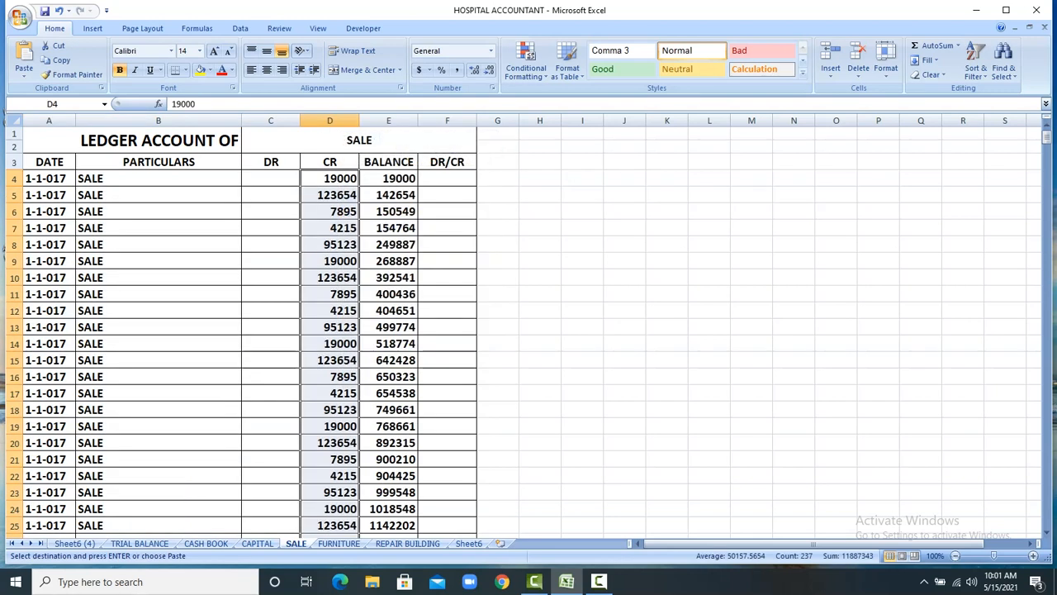
Enter CR in F4 of the SALE ledger's DR/CR column and fill it down to F280.
click(446, 179)
text(CR)
click(447, 211)
click(447, 179)
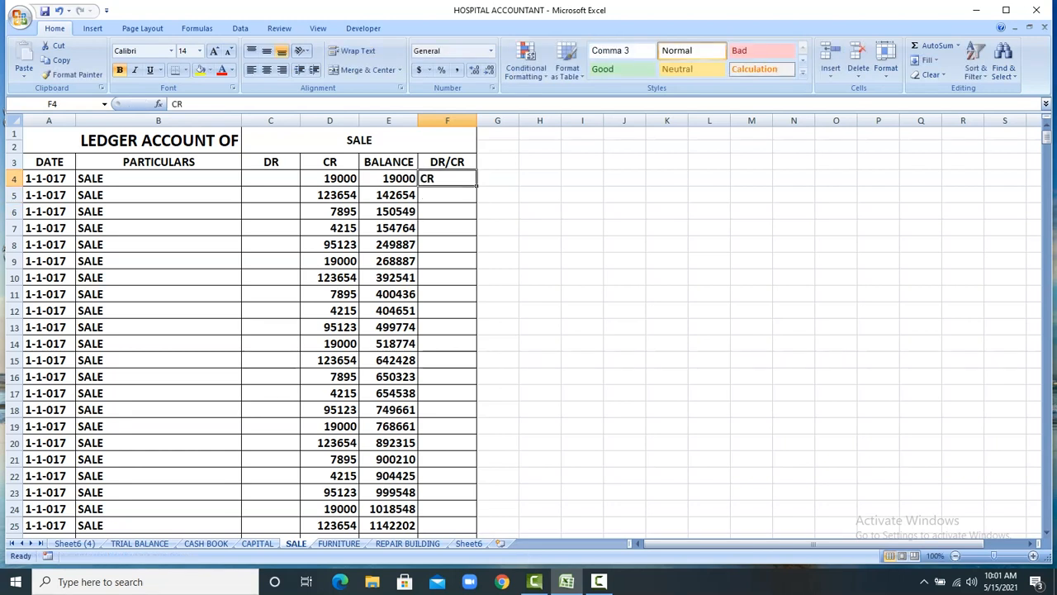
drag(477, 186, 479, 512)
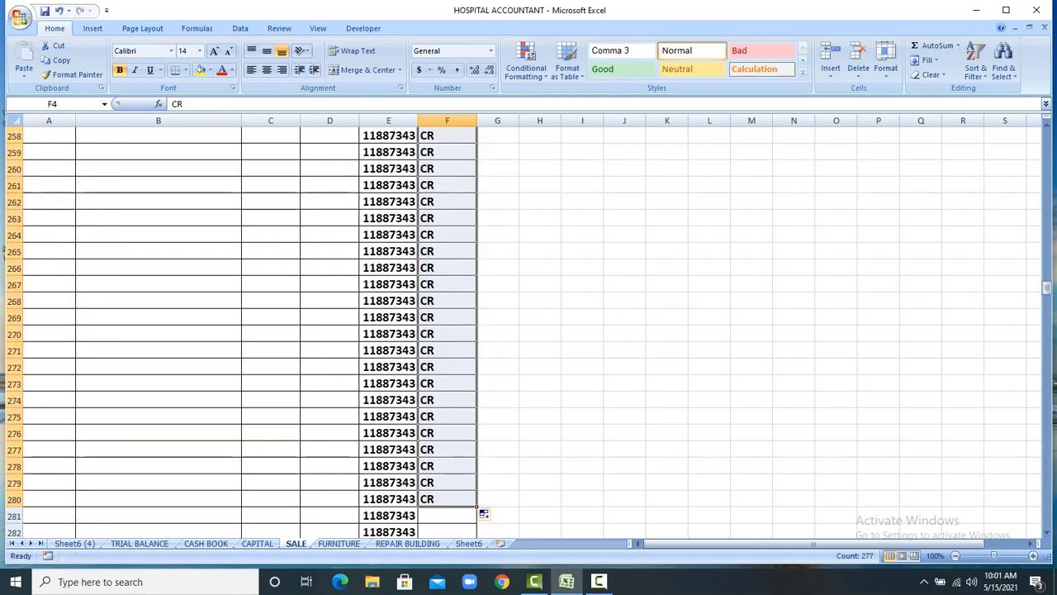
Switch the cash book's PARTICULARS filter from SALE to only the FURNITURE entries.
key(ctrl+Page_Up)
key(ctrl+Page_Up)
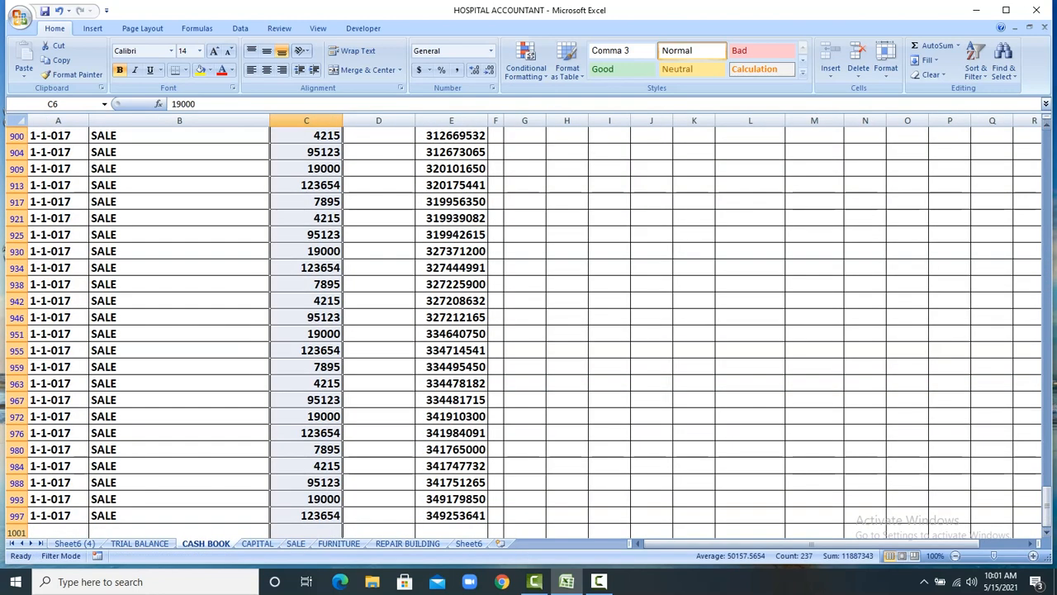
drag(1047, 502, 1047, 148)
click(259, 168)
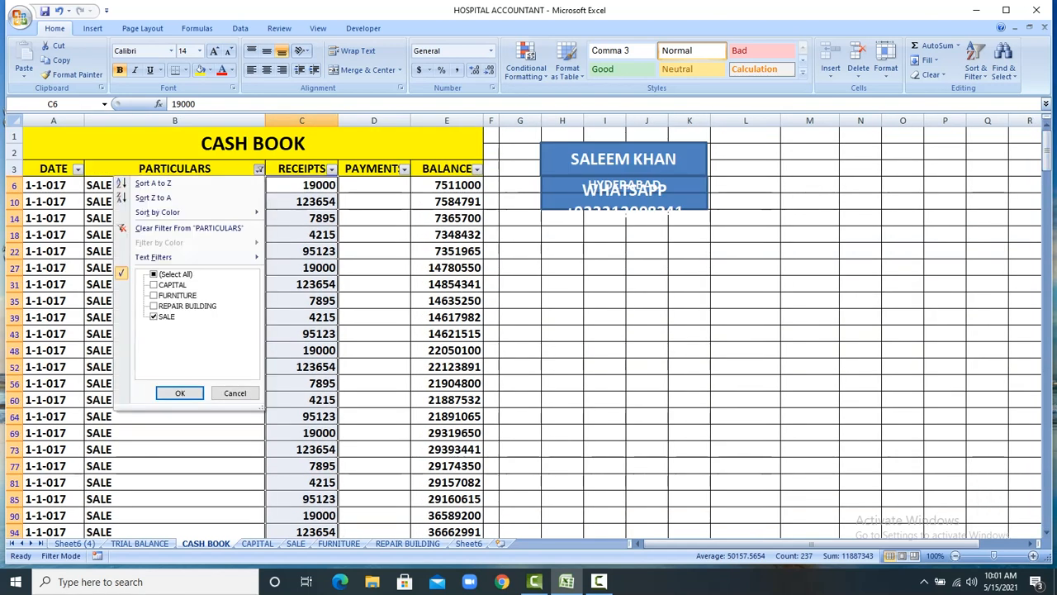
click(165, 316)
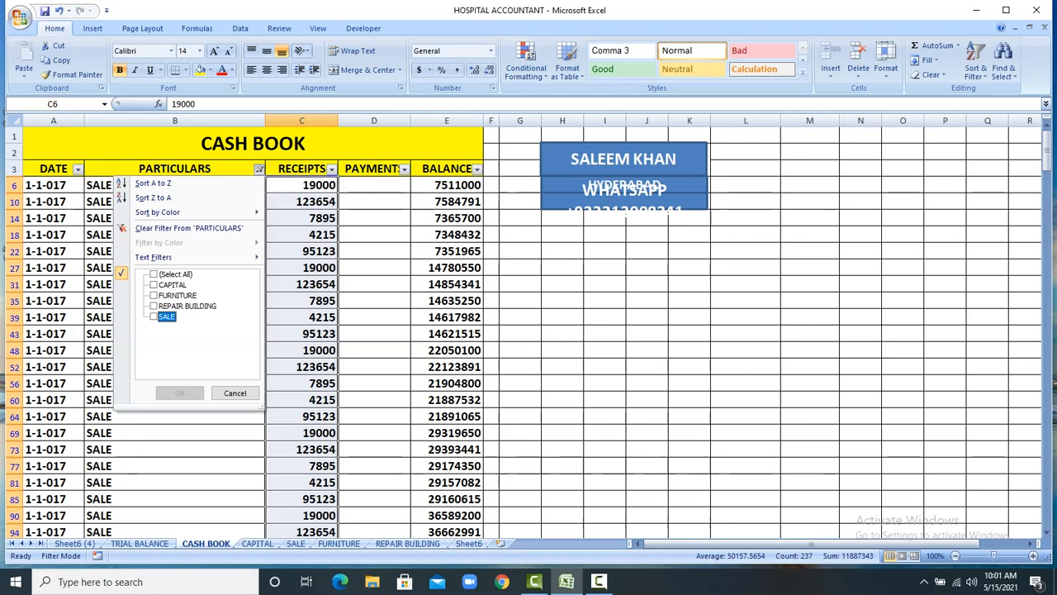
click(153, 295)
click(179, 392)
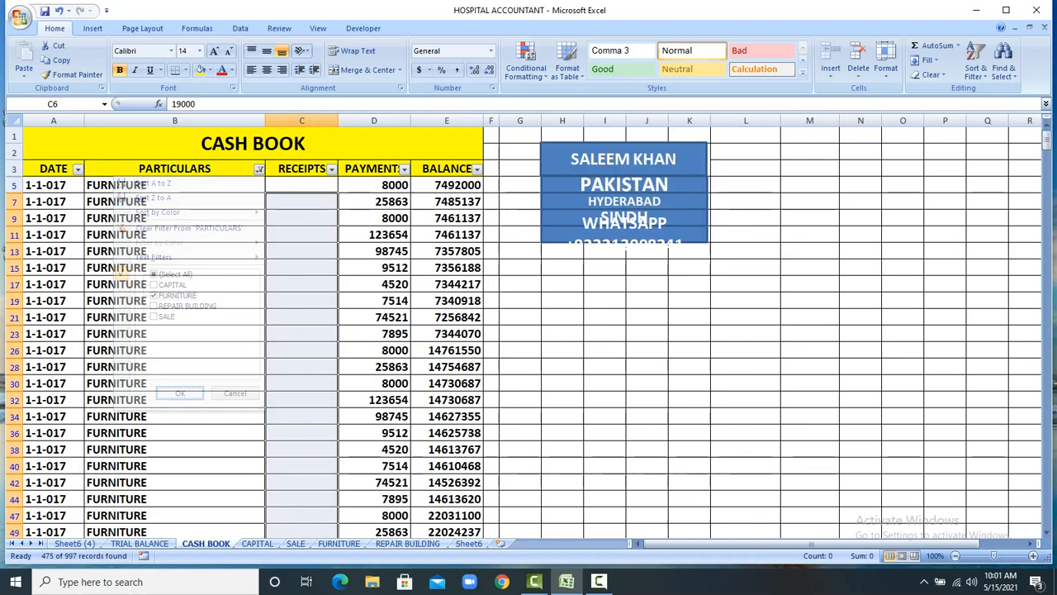
Copy the filtered FURNITURE dates and particulars, from A5:B5 down to the last entry, into the FURNITURE ledger starting at A4.
drag(53, 185, 269, 505)
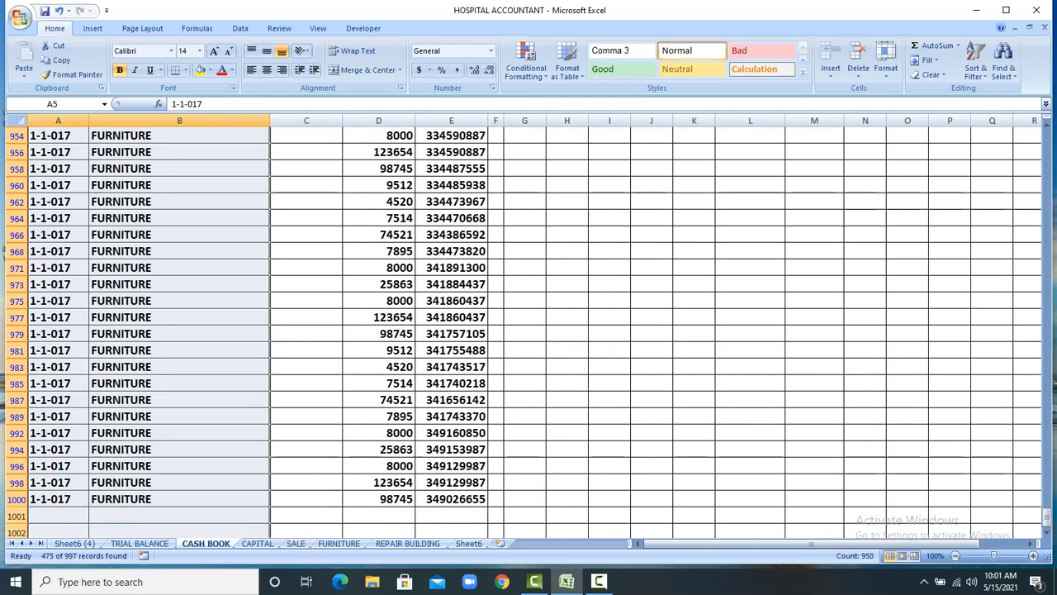
key(ctrl+c)
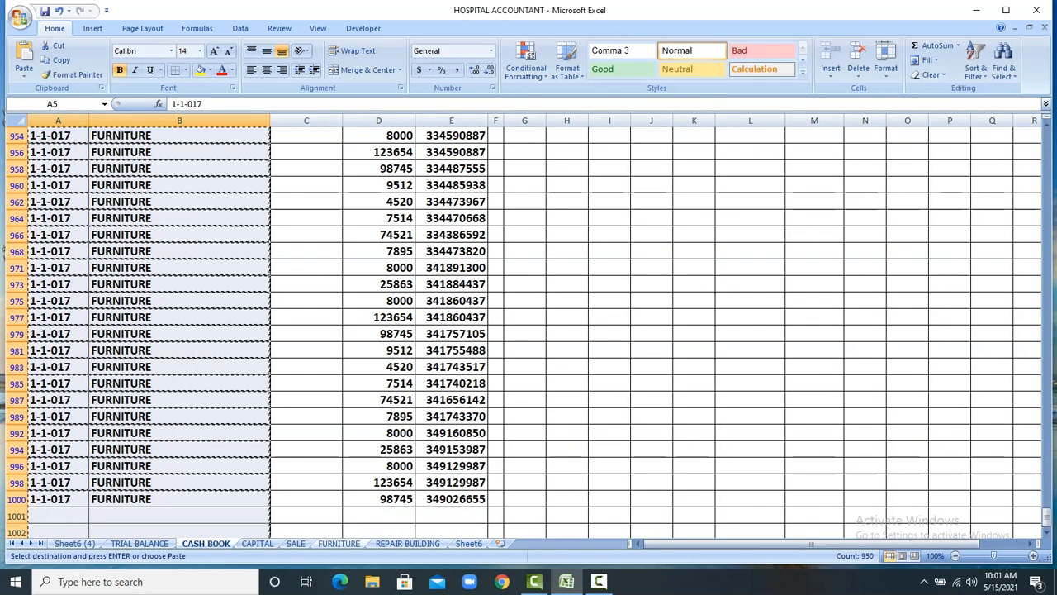
key(ctrl+Page_Down)
key(ctrl+Page_Down)
key(ctrl+Page_Down)
click(58, 178)
right_click(60, 179)
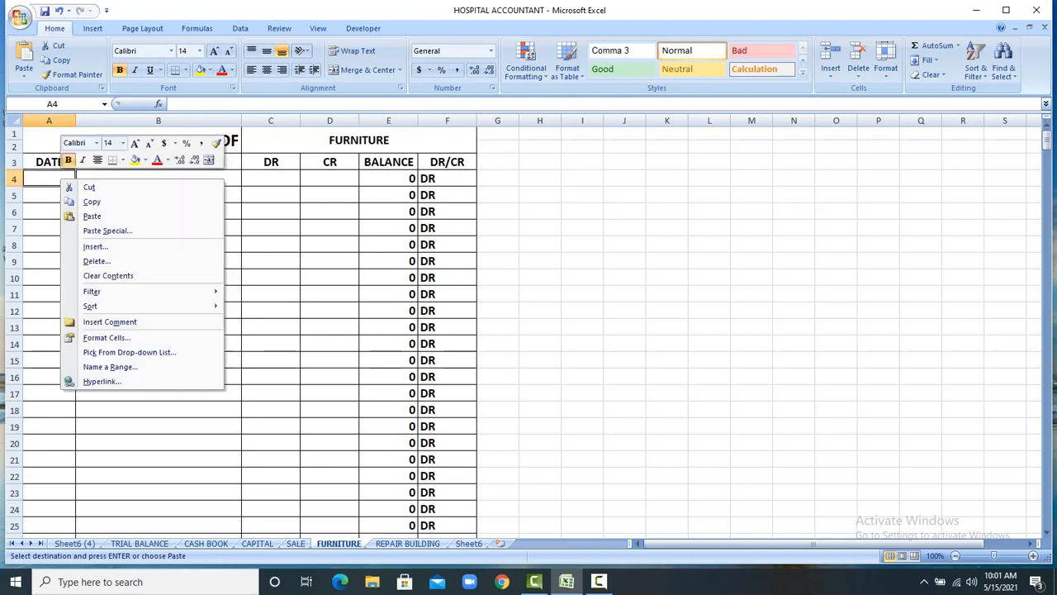
click(92, 216)
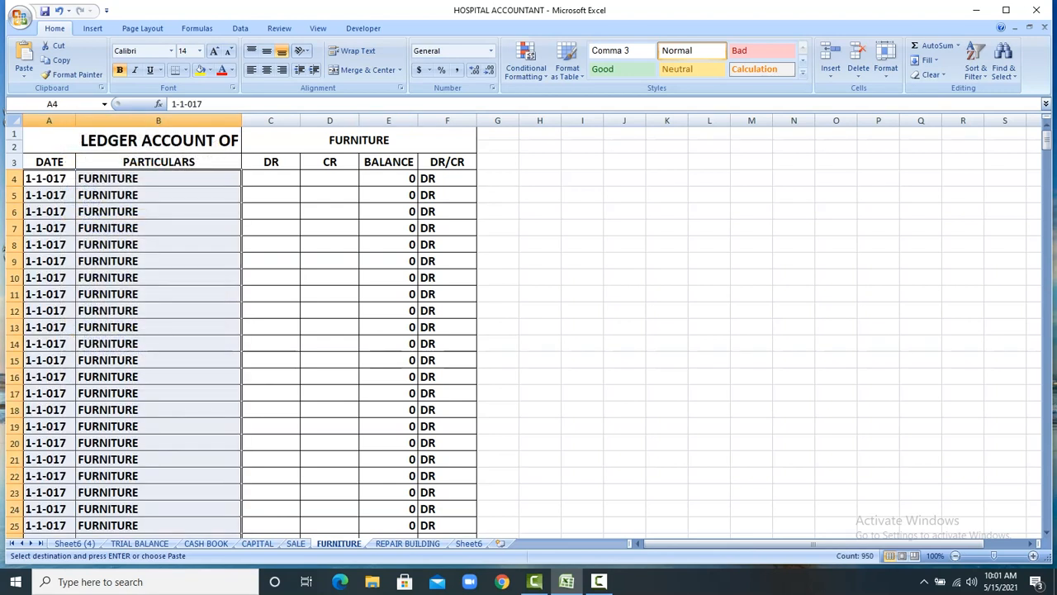
Copy the filtered FURNITURE payments, from D5 down to the last entry, into the DR column of the FURNITURE ledger starting at C4.
key(ctrl+Page_Up)
key(ctrl+Page_Up)
key(ctrl+Page_Up)
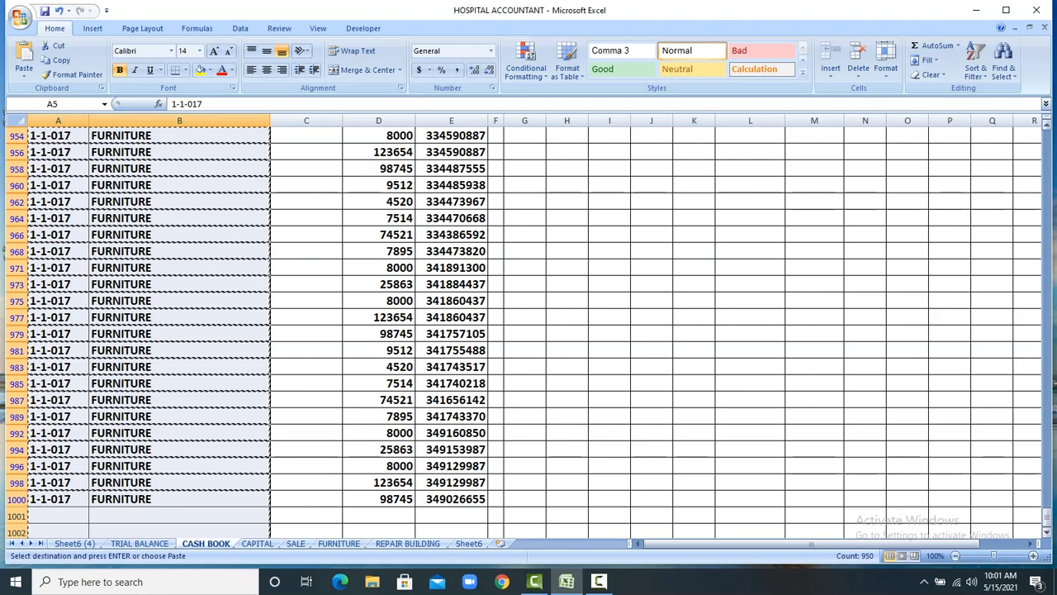
drag(1047, 517, 1046, 136)
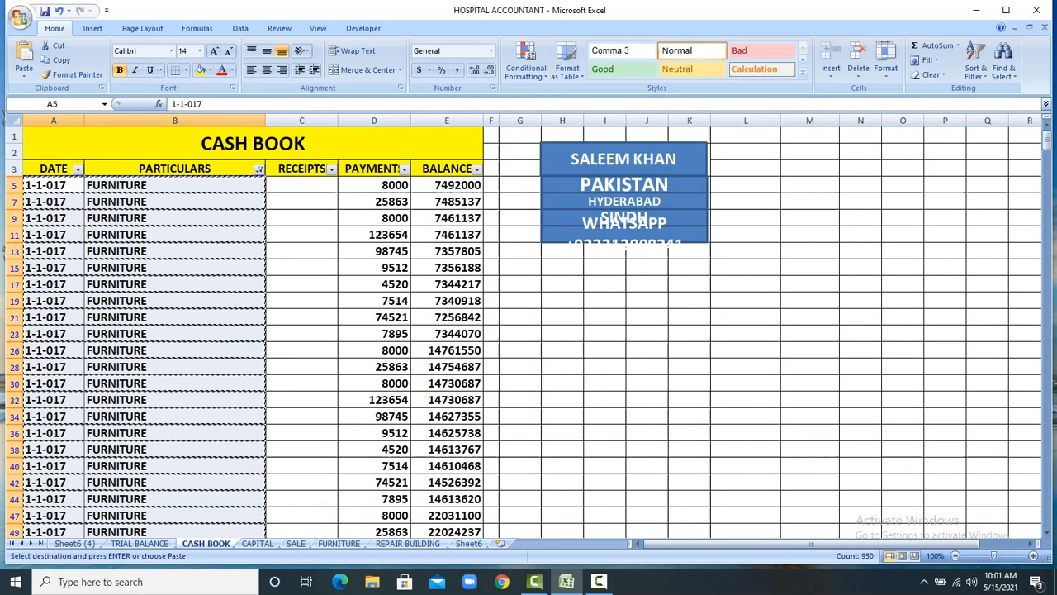
drag(374, 223, 417, 520)
key(ctrl+c)
click(338, 543)
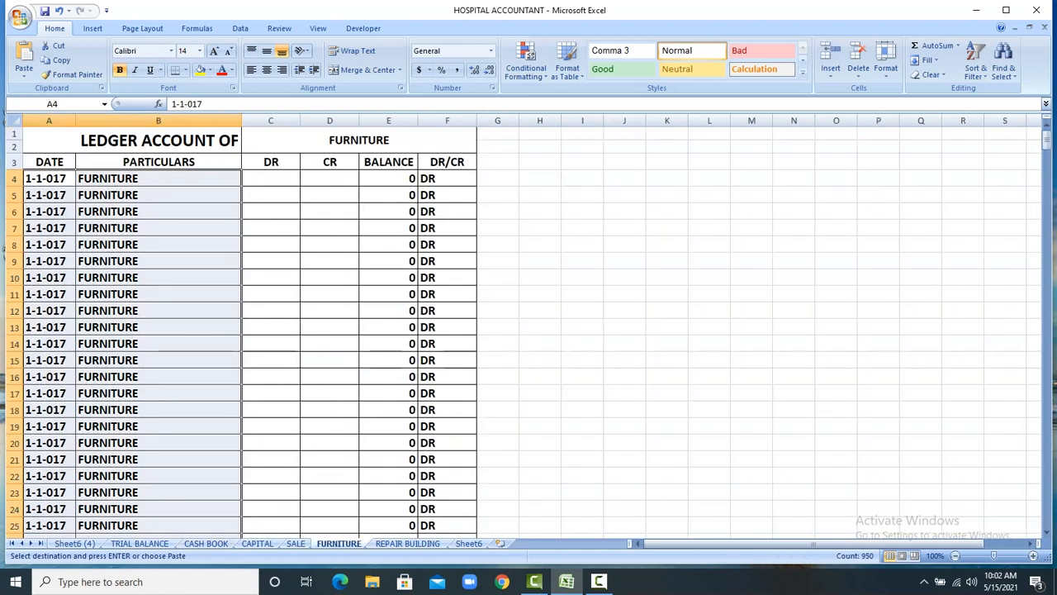
click(271, 179)
right_click(281, 180)
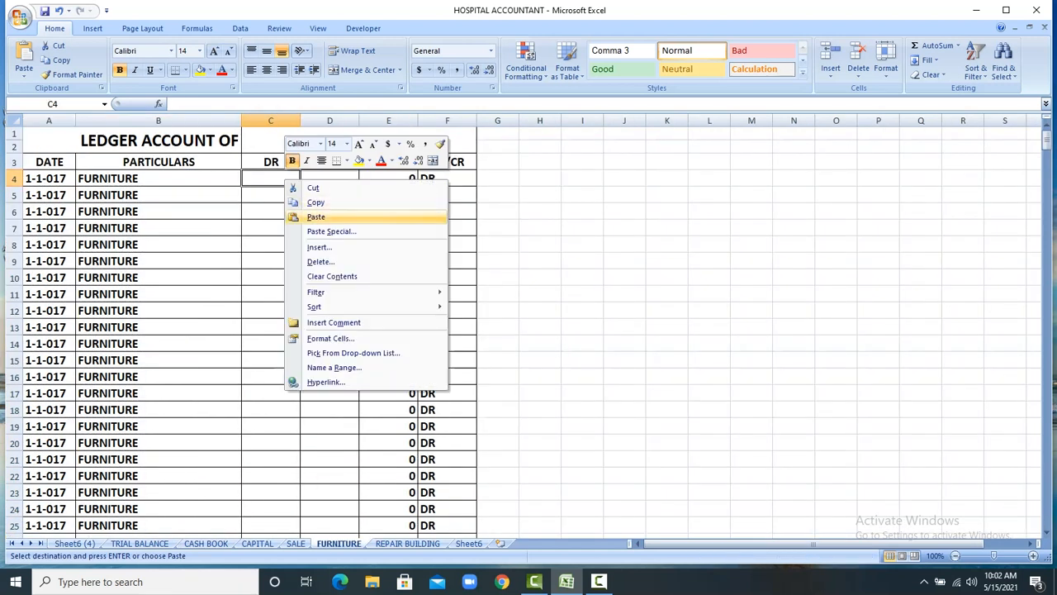
click(317, 216)
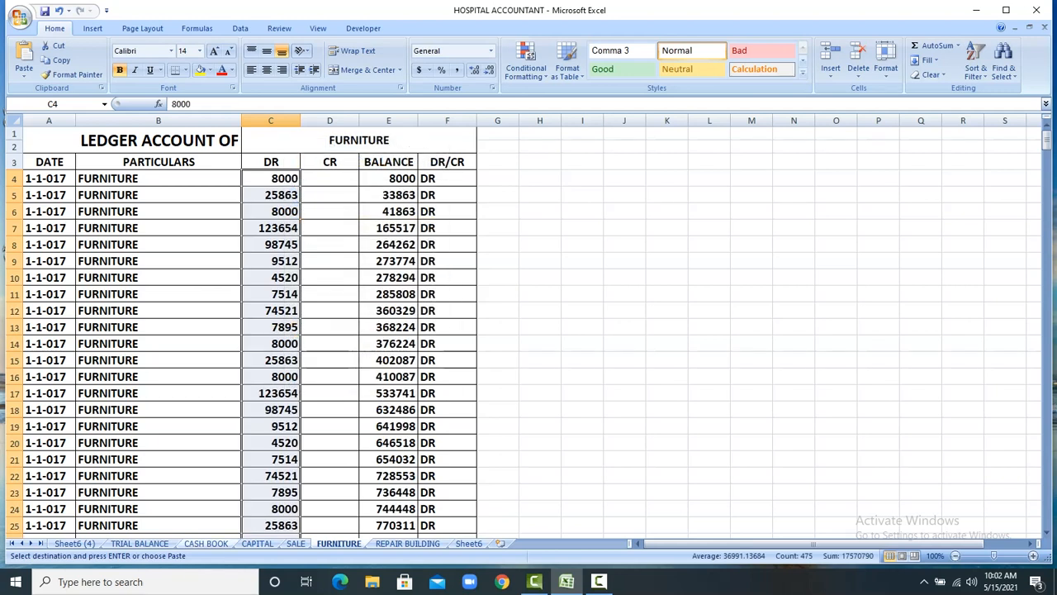
Switch the cash book's PARTICULARS filter from FURNITURE to only the REPAIR BUILDING entries.
click(206, 544)
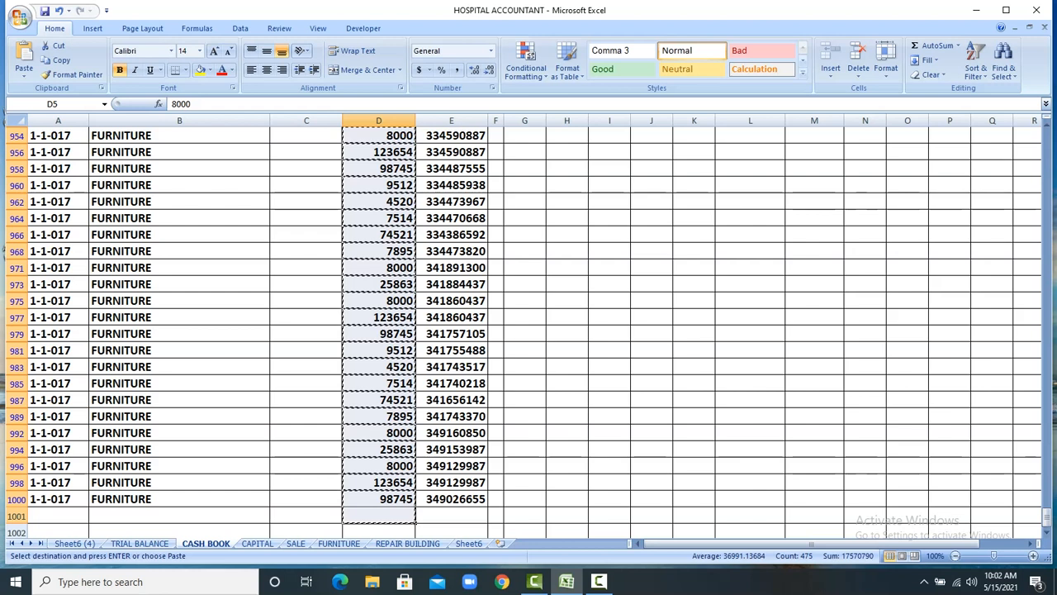
drag(1047, 518, 1047, 136)
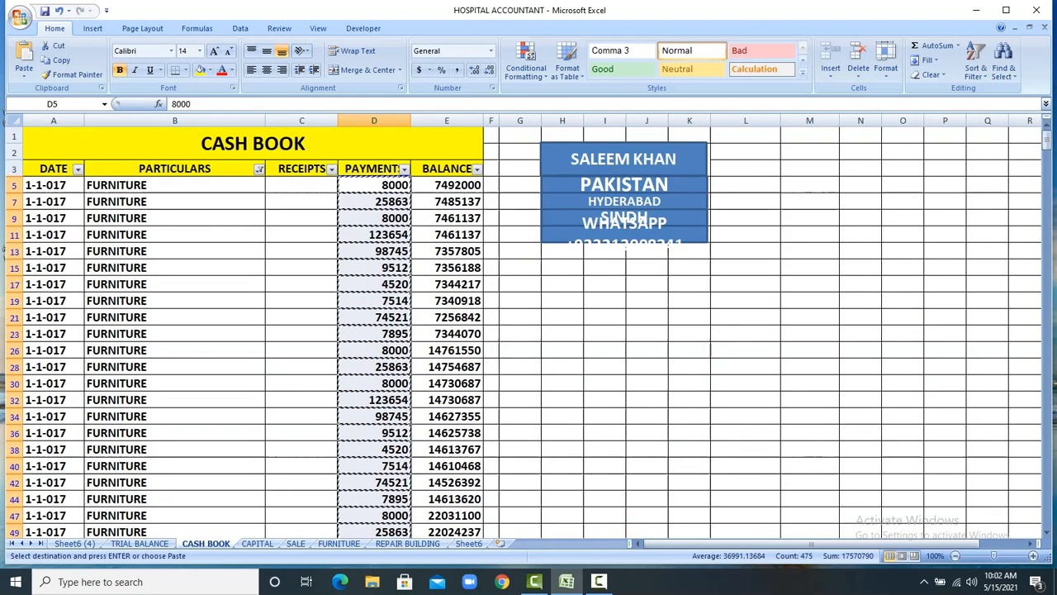
click(260, 169)
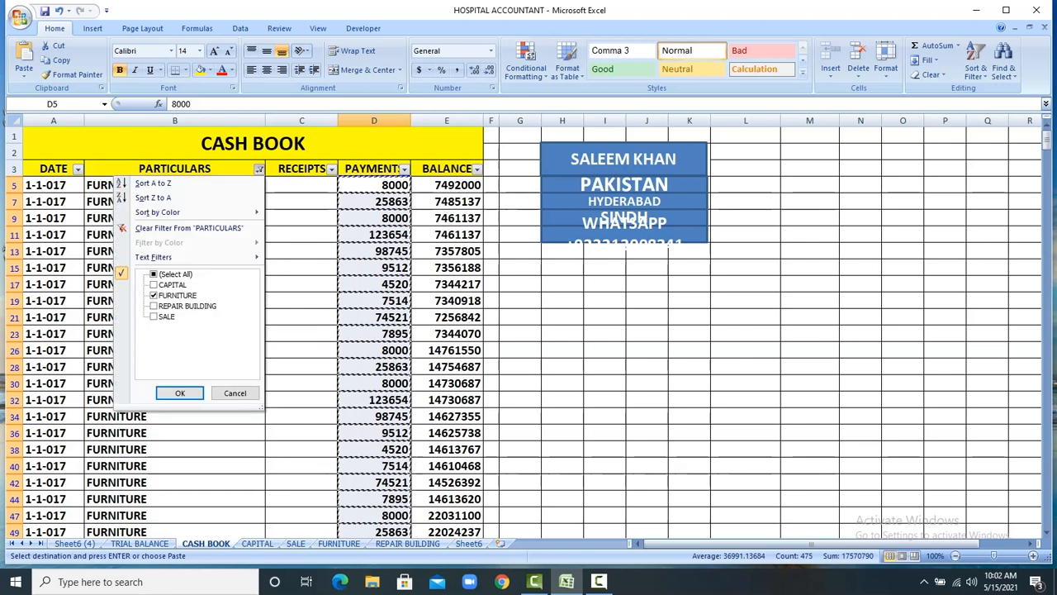
click(153, 295)
click(154, 305)
key(Return)
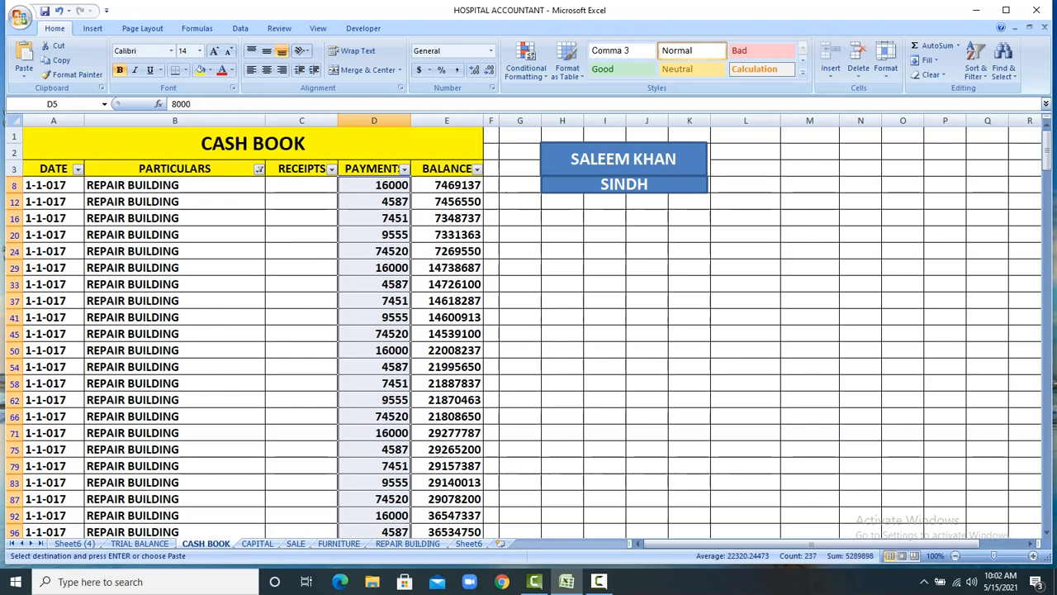
Copy the filtered REPAIR BUILDING dates and particulars, from A8:B8 down to the last entry, into the REPAIR BUILDING ledger starting at A4.
drag(46, 185, 270, 523)
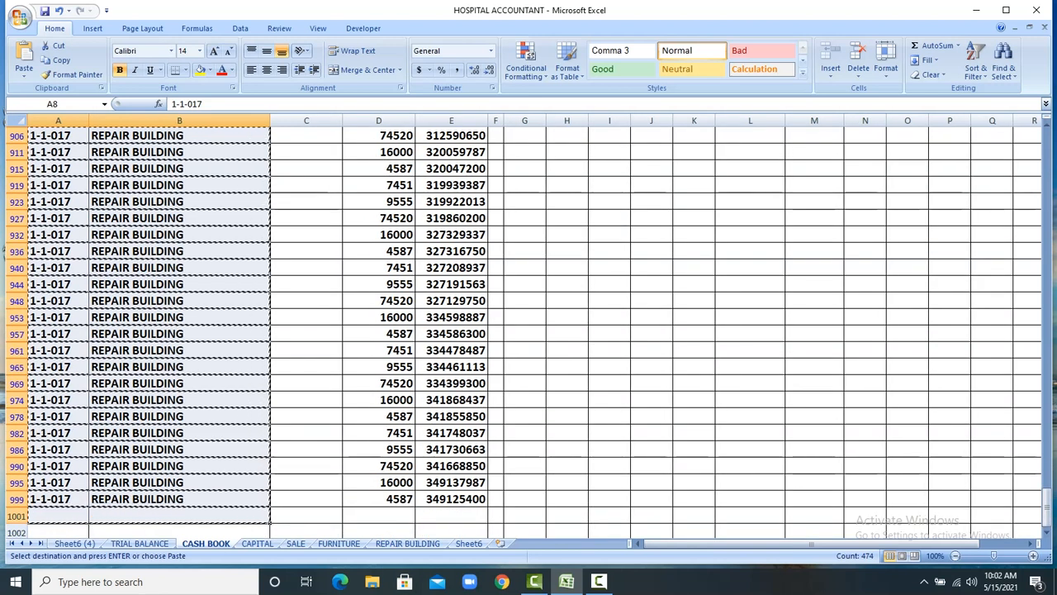
click(407, 543)
click(50, 178)
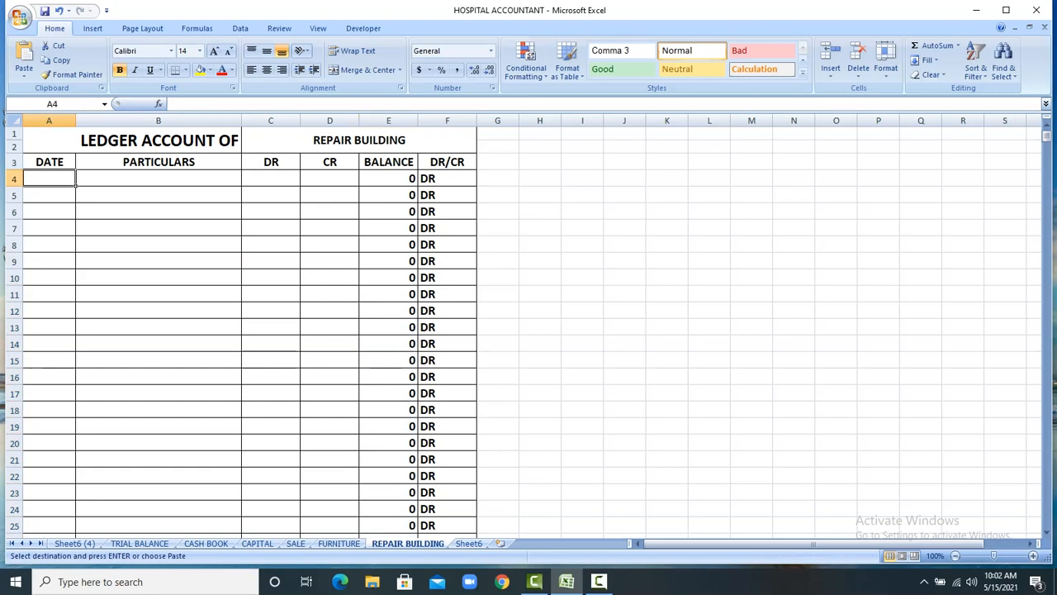
right_click(55, 173)
click(87, 209)
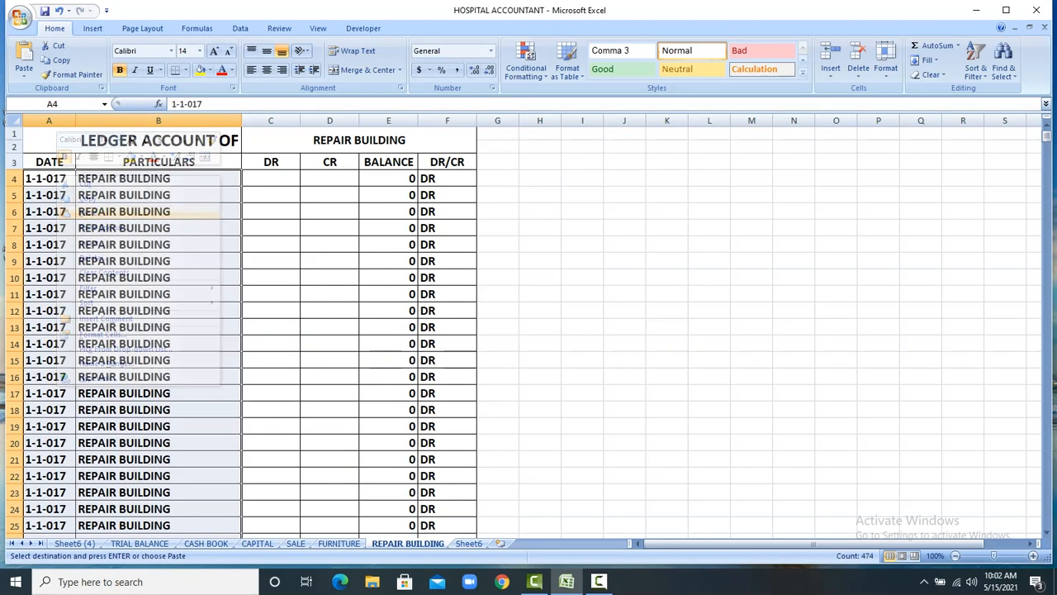
Copy the filtered REPAIR BUILDING payments, from D8 down to the last entry, into the DR column of the REPAIR BUILDING ledger starting at C4.
click(205, 543)
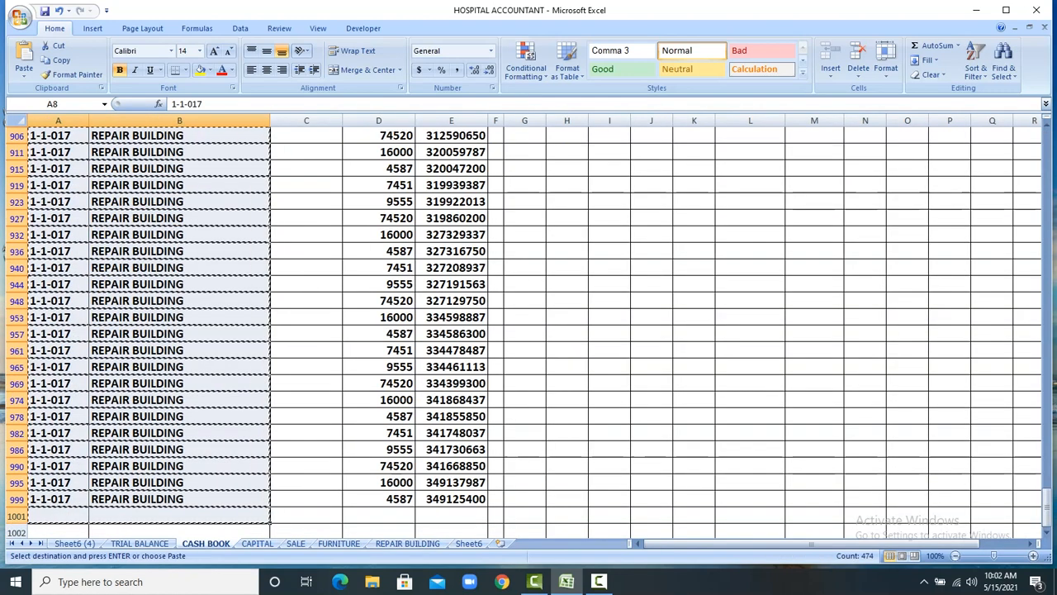
drag(1046, 506, 1046, 136)
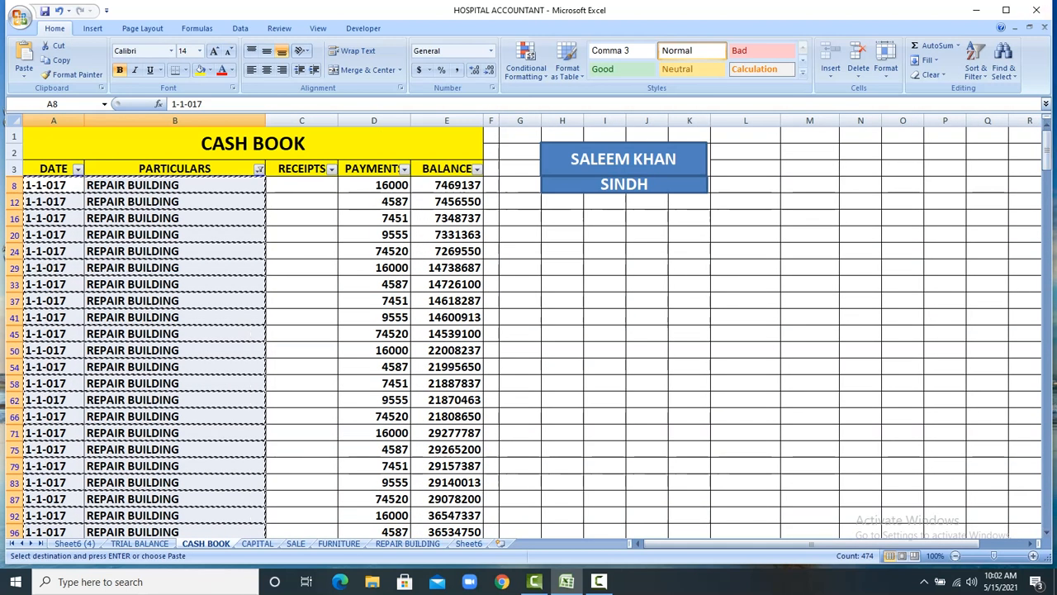
drag(374, 185, 417, 506)
key(ctrl+c)
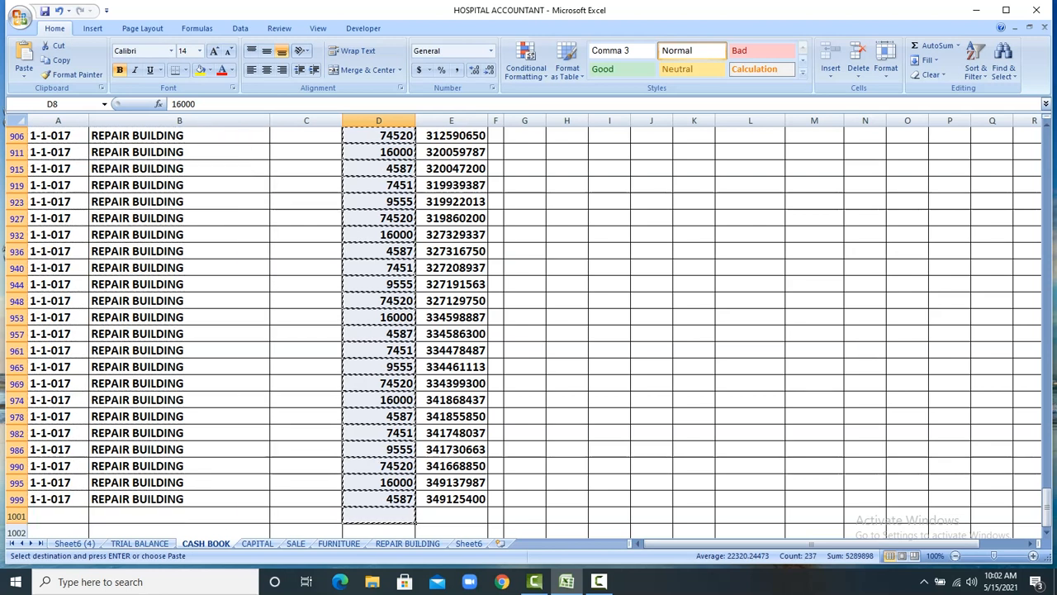
click(408, 543)
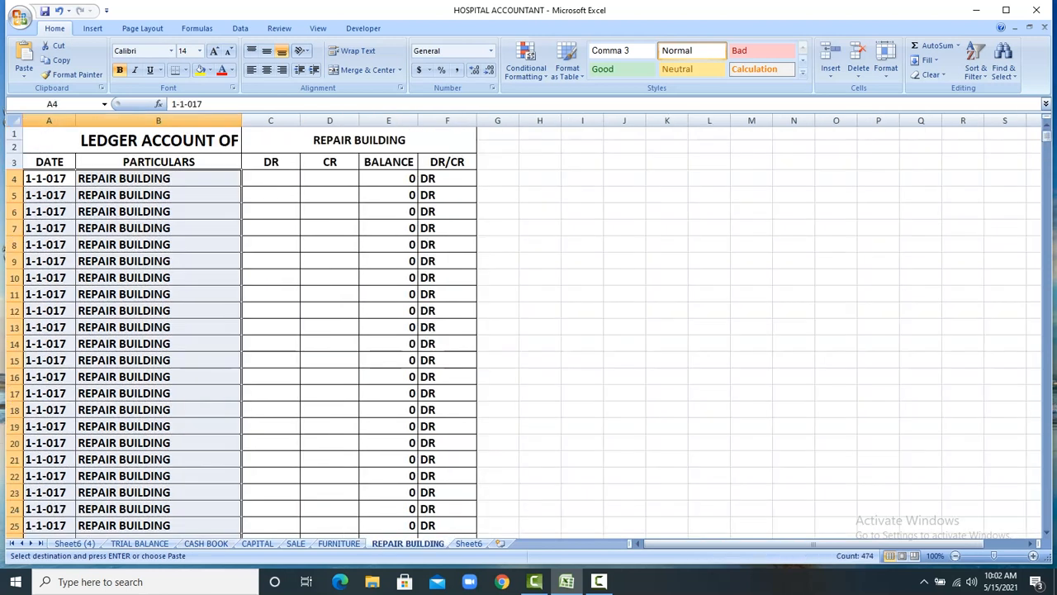
click(271, 179)
right_click(275, 177)
click(298, 216)
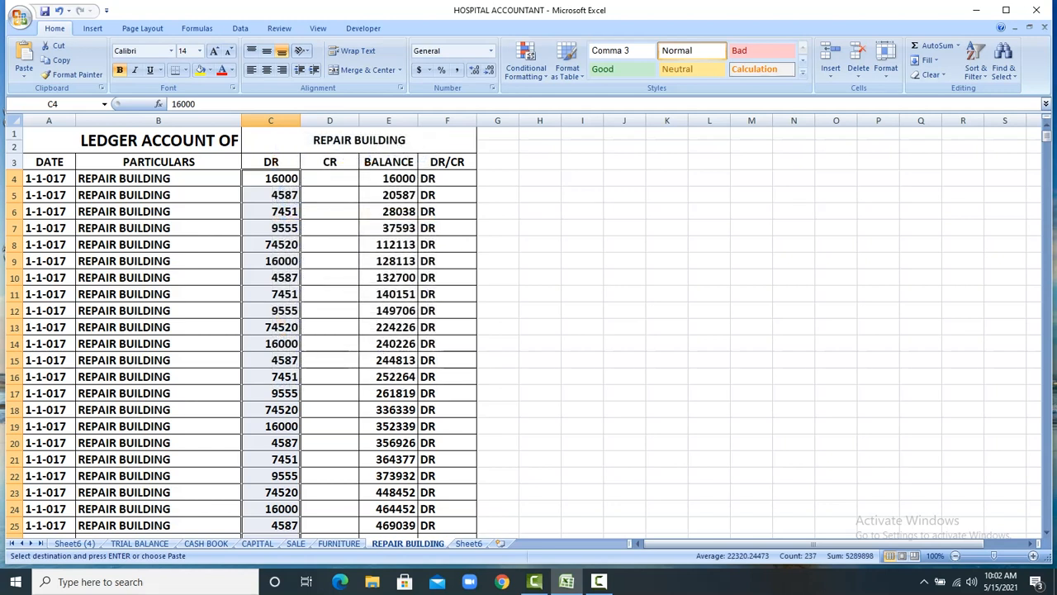
key(ctrl+Page_Up)
key(ctrl+Page_Up)
key(ctrl+Page_Up)
key(ctrl+Page_Up)
key(ctrl+Page_Up)
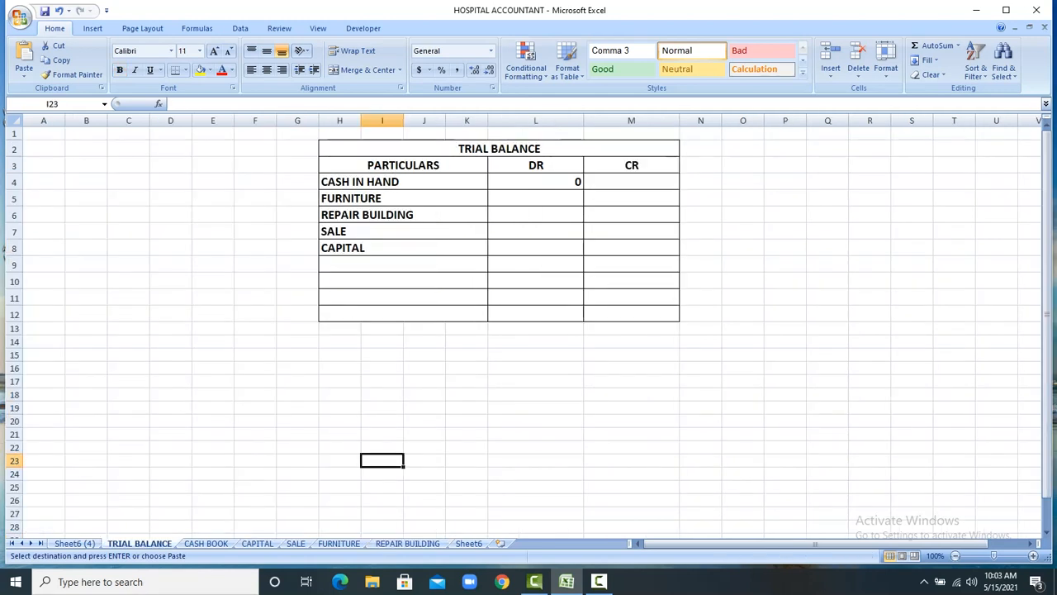
click(424, 368)
click(535, 181)
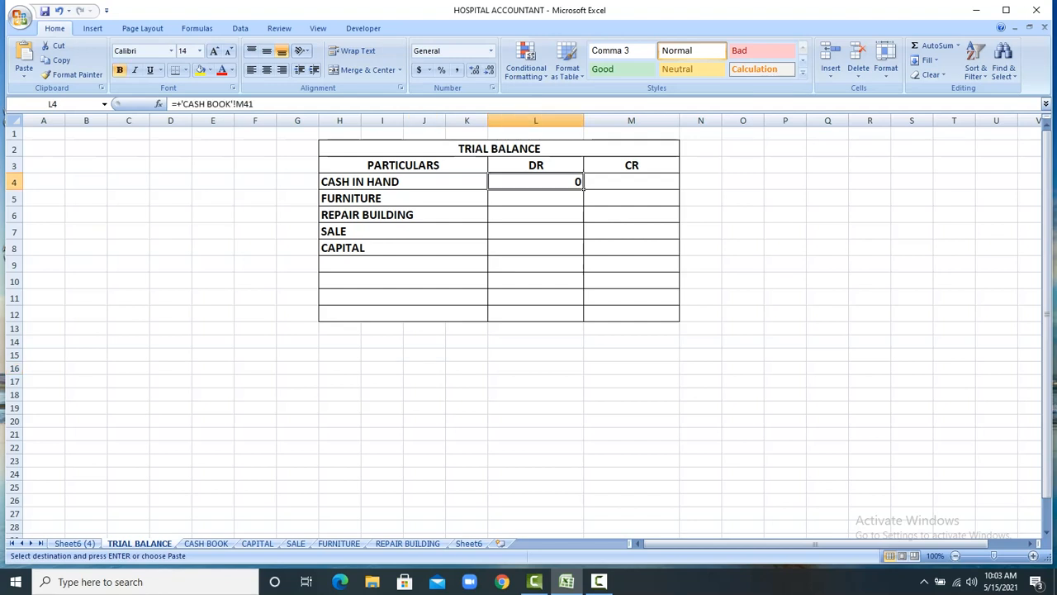
text(+)
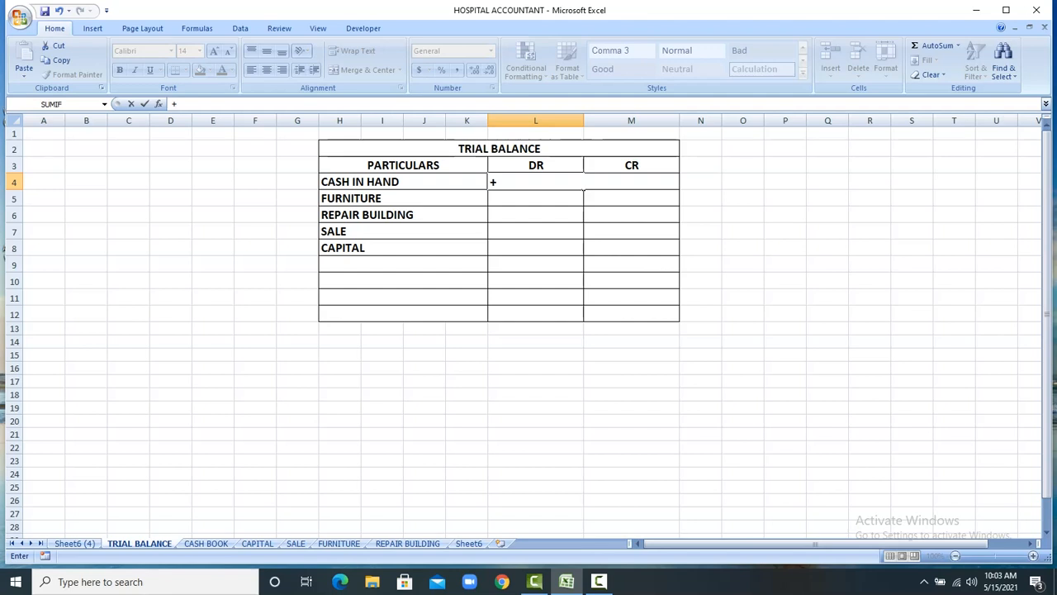
click(205, 543)
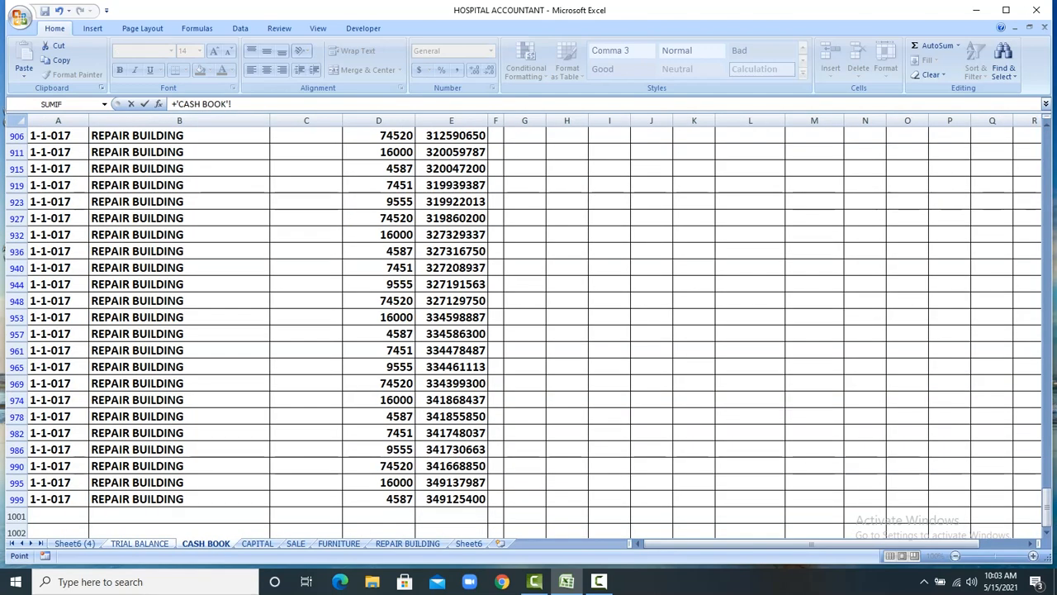
drag(1047, 506, 1046, 137)
click(860, 267)
key(Escape)
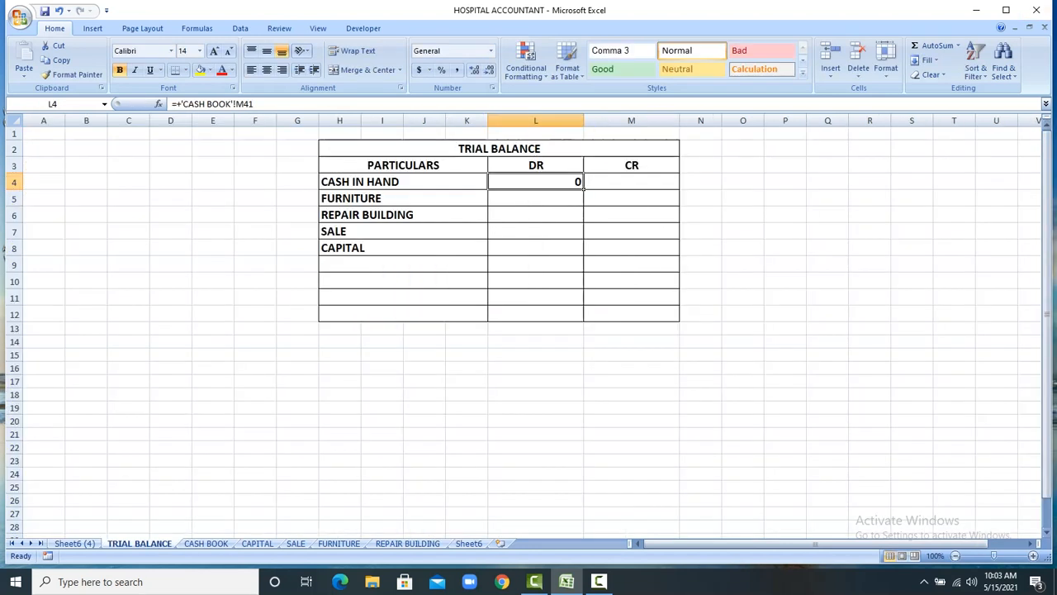
Turn off filtering in the cash book so that all entries are shown.
click(206, 543)
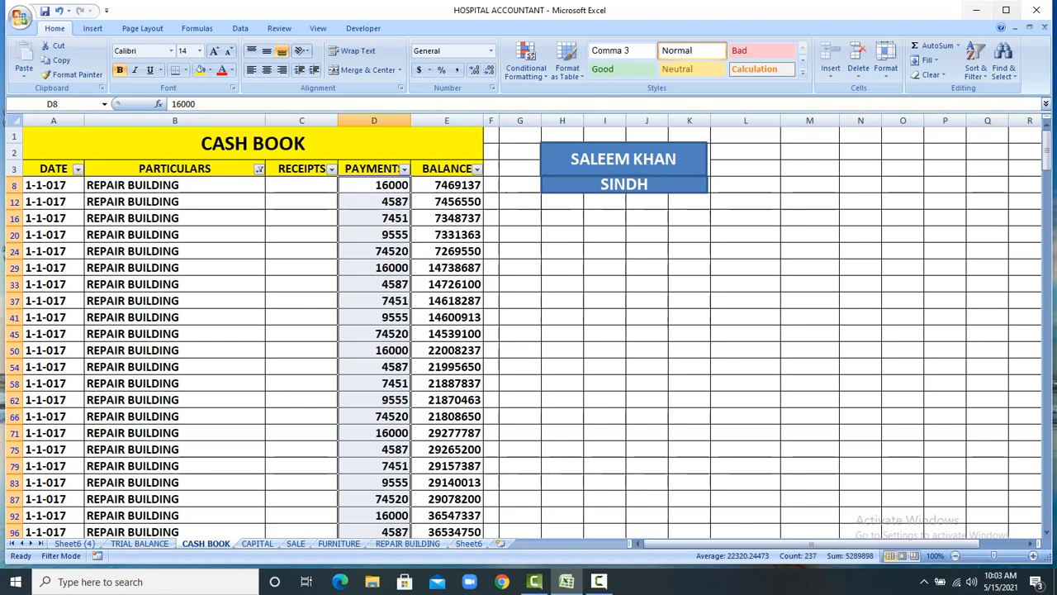
click(975, 66)
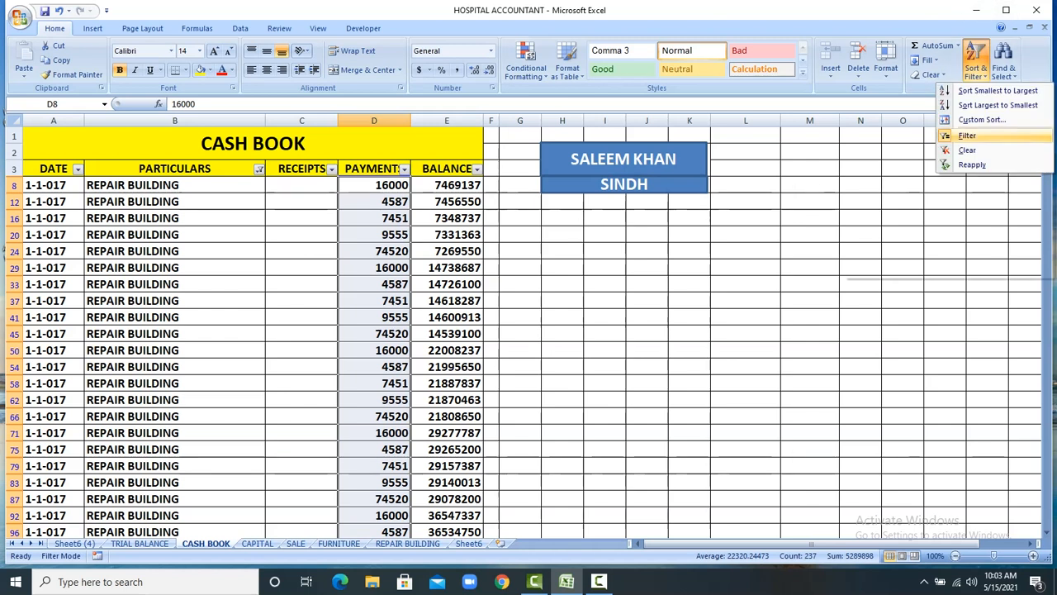
click(968, 135)
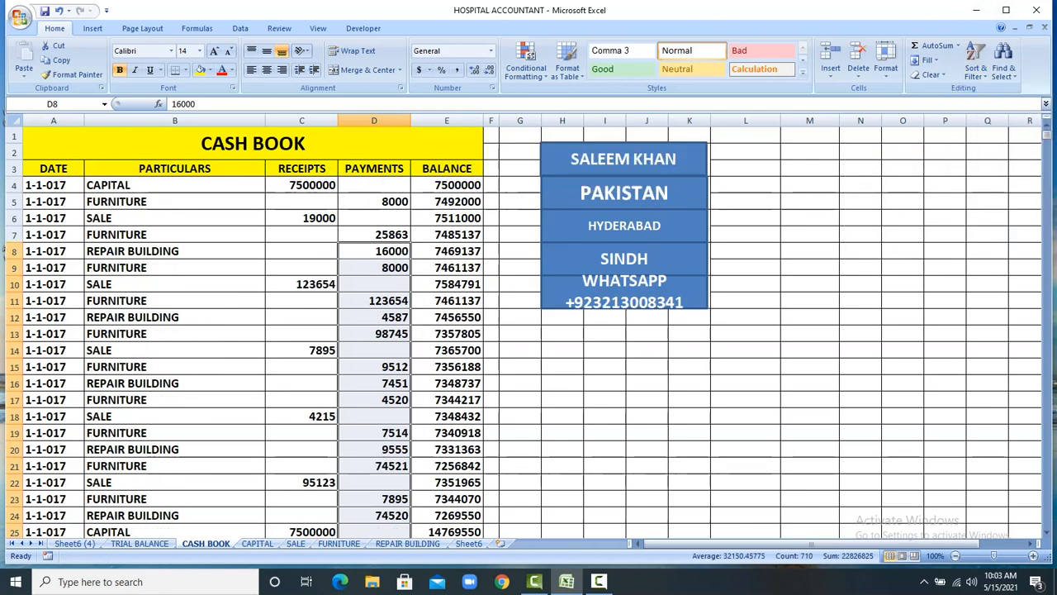
Link the trial balance's CASH IN HAND debit in L4 to the cash book's last balance in E1000.
key(Return)
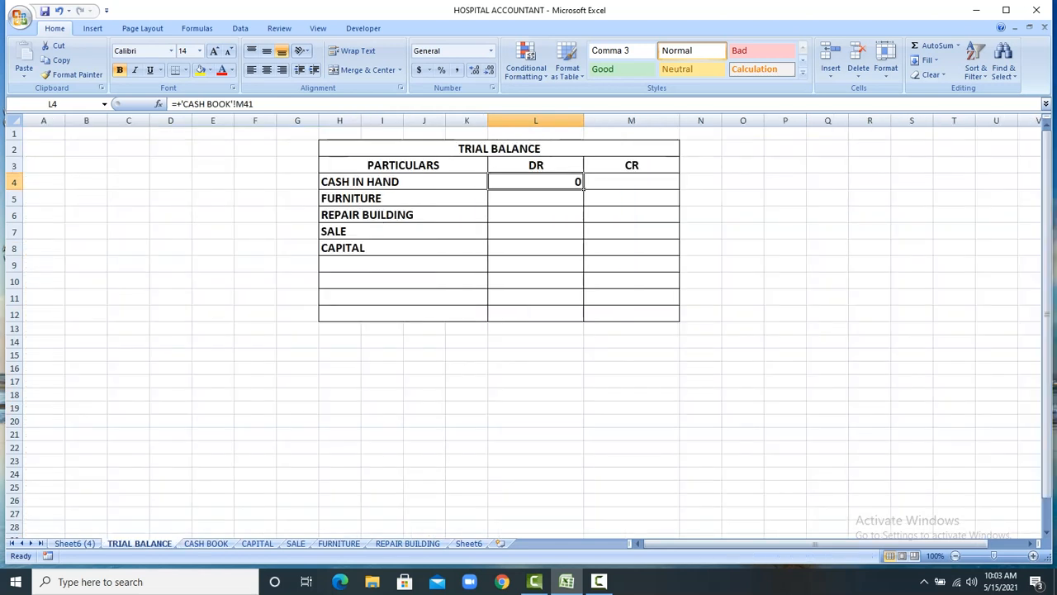
text(+)
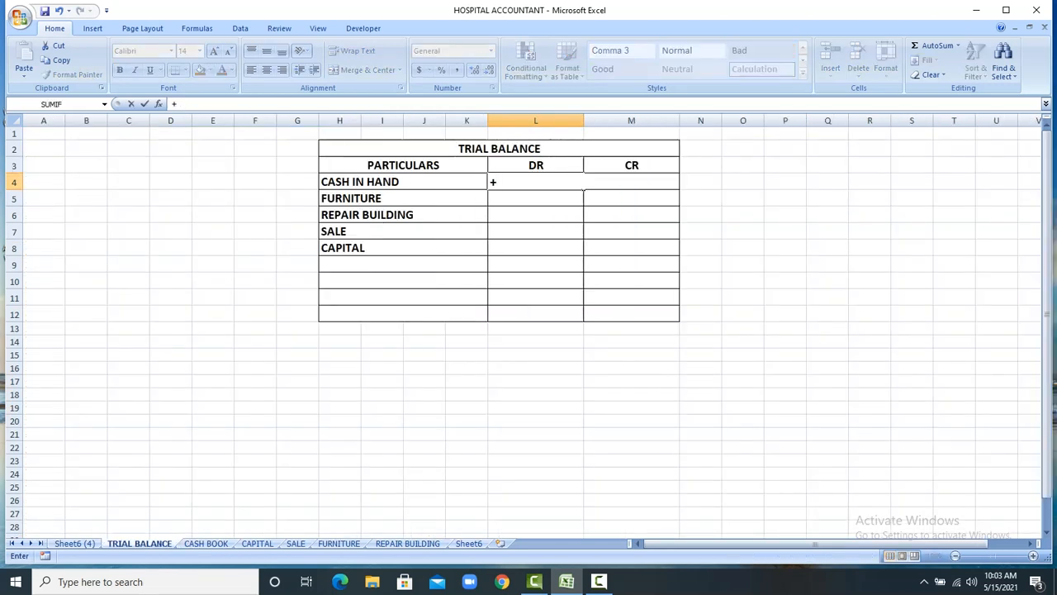
click(206, 542)
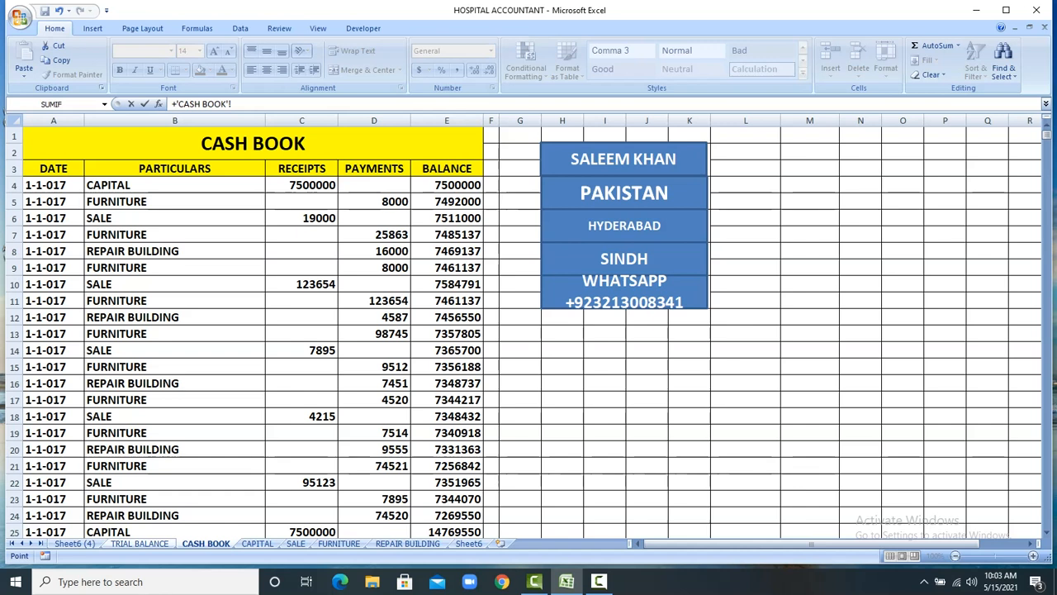
drag(1047, 134, 1047, 522)
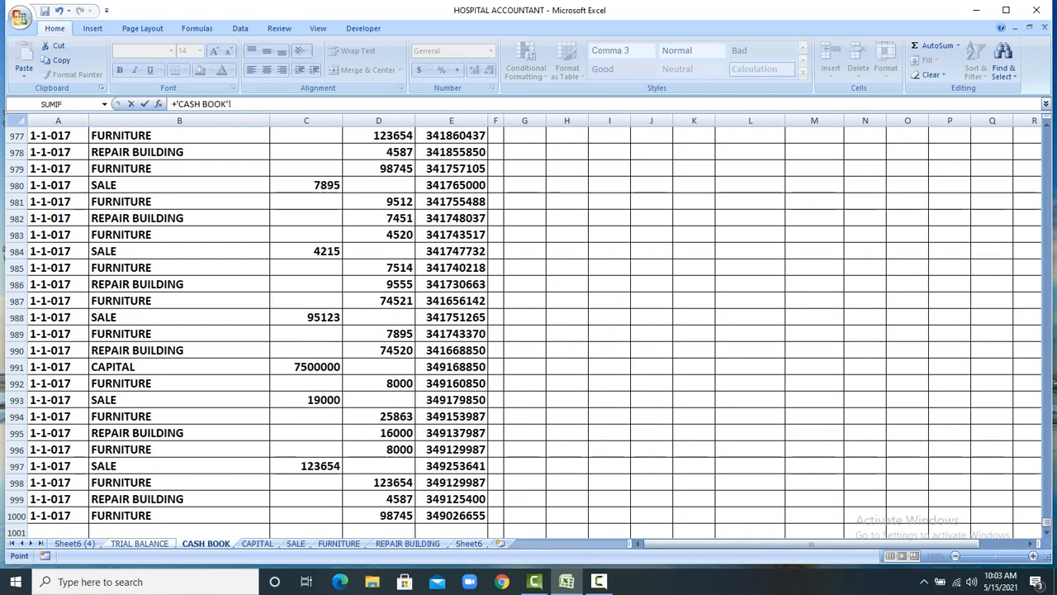
click(451, 516)
key(Return)
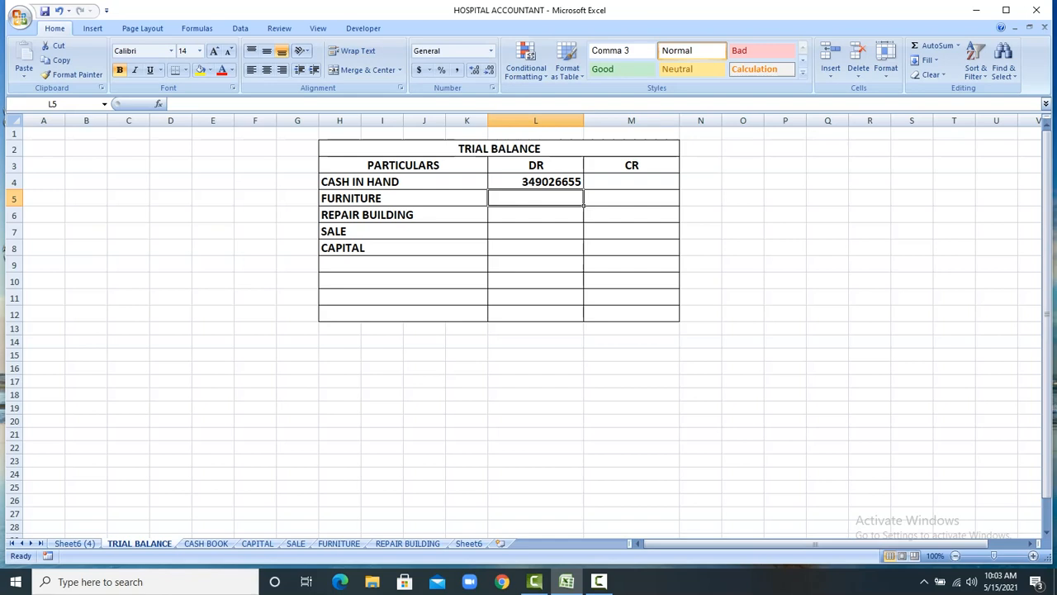
Link the trial balance's FURNITURE debit in L5 to the FURNITURE ledger's last balance in E478.
text(+)
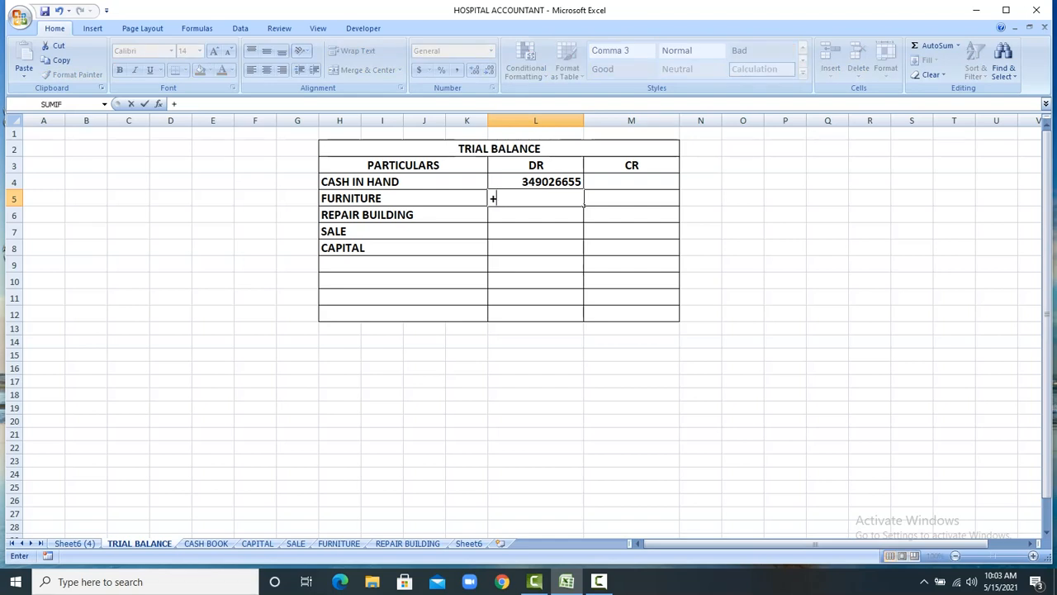
click(339, 543)
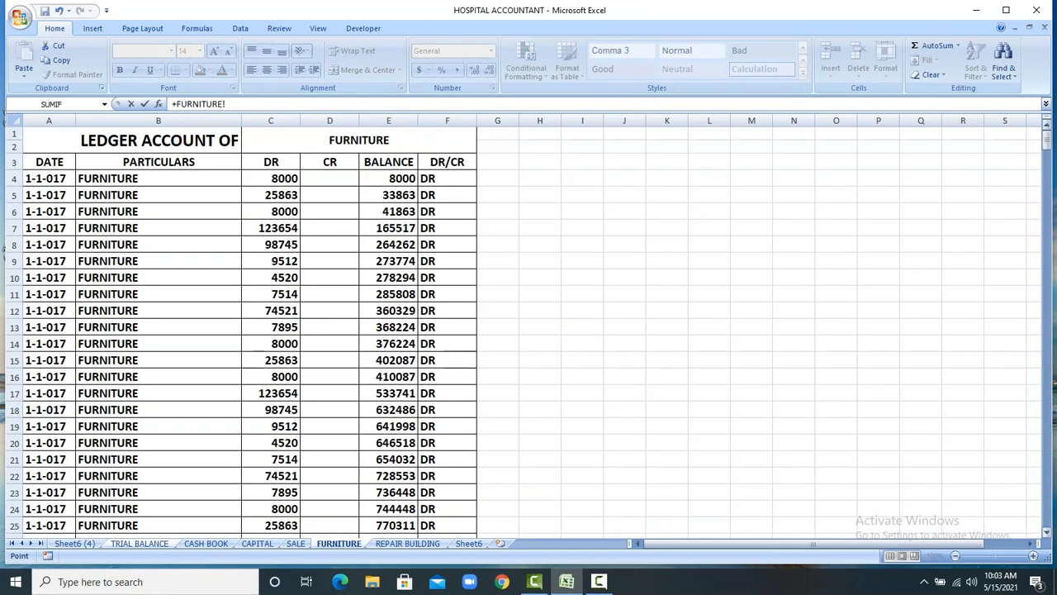
drag(1047, 142, 1047, 516)
click(389, 482)
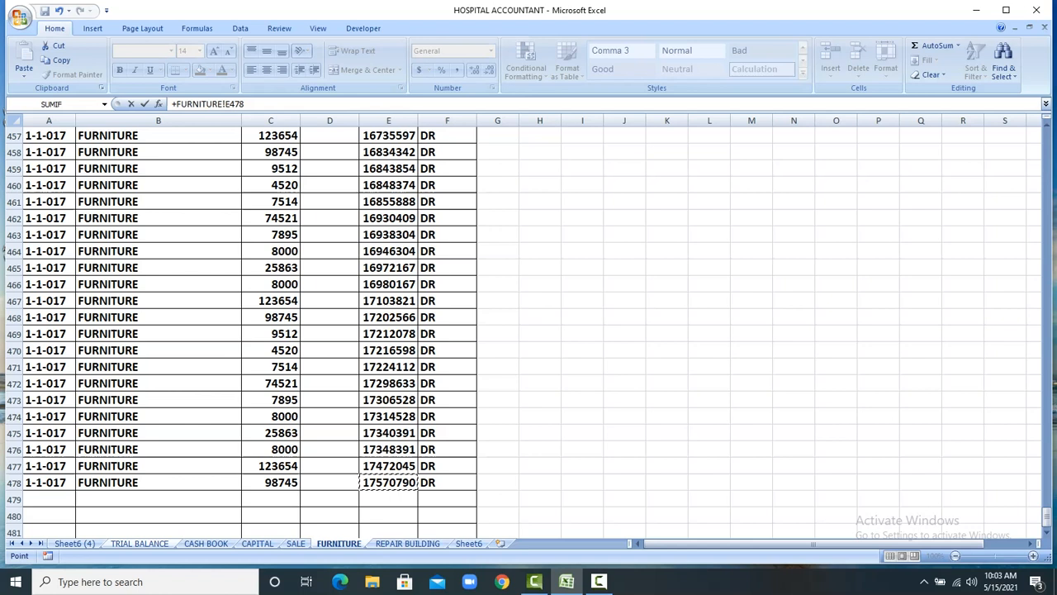
key(Return)
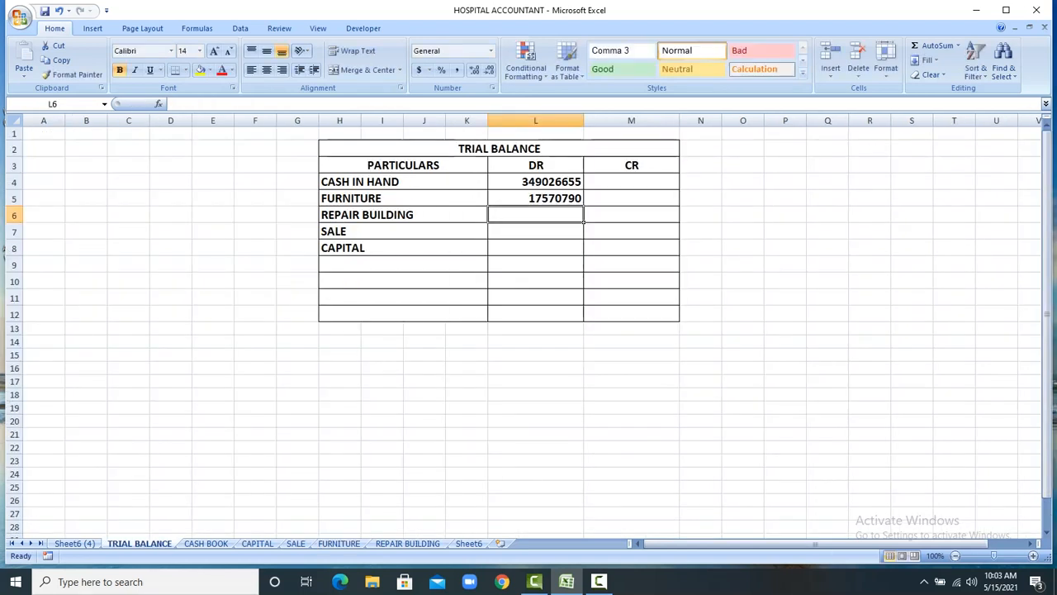
Link the trial balance's REPAIR BUILDING debit in L6 to the REPAIR BUILDING ledger's balance in E240.
text(+)
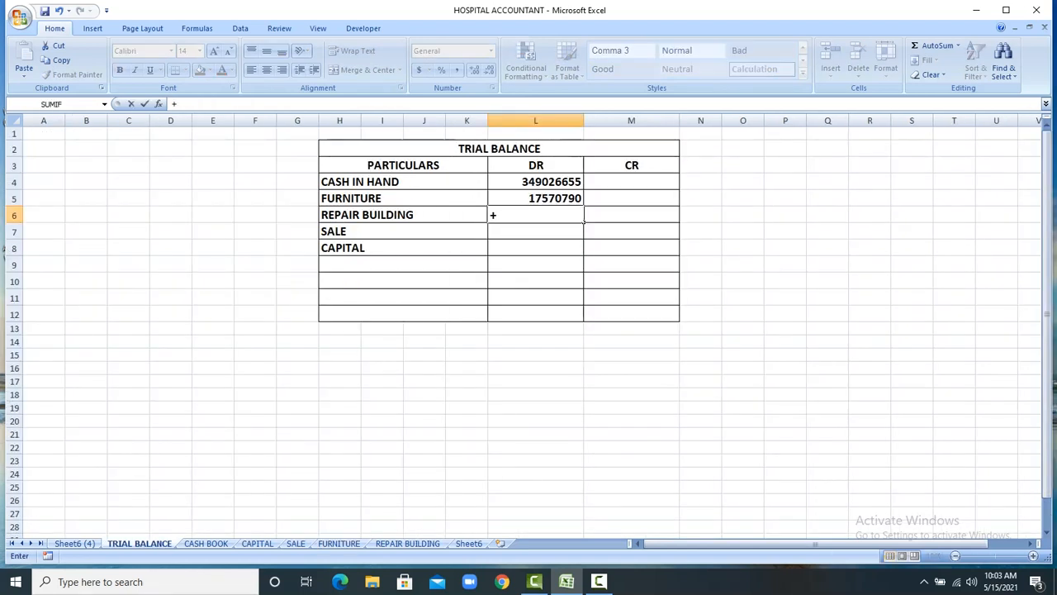
click(407, 543)
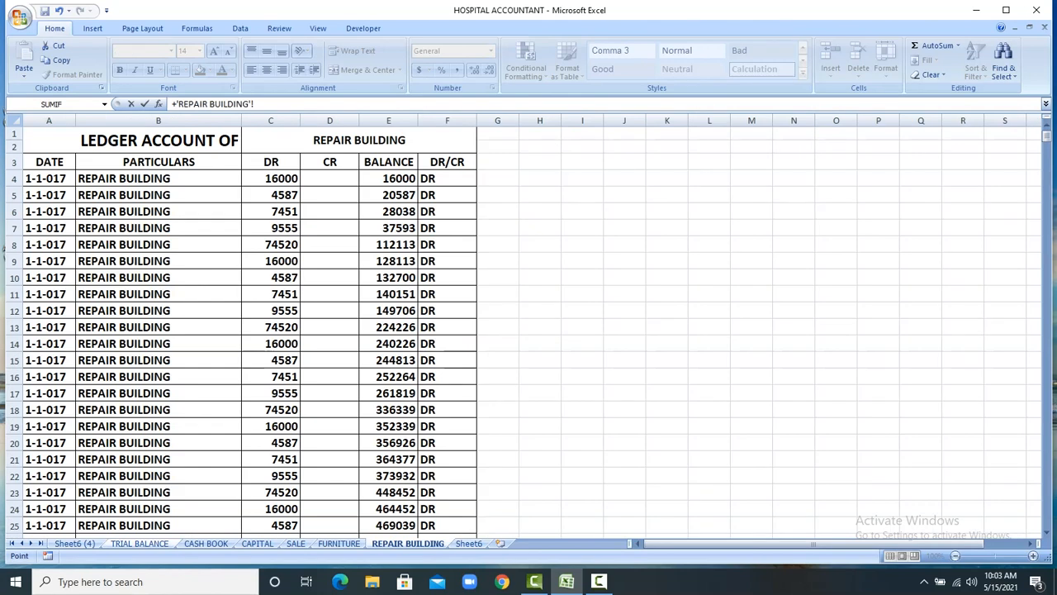
drag(1047, 134, 1046, 252)
click(389, 334)
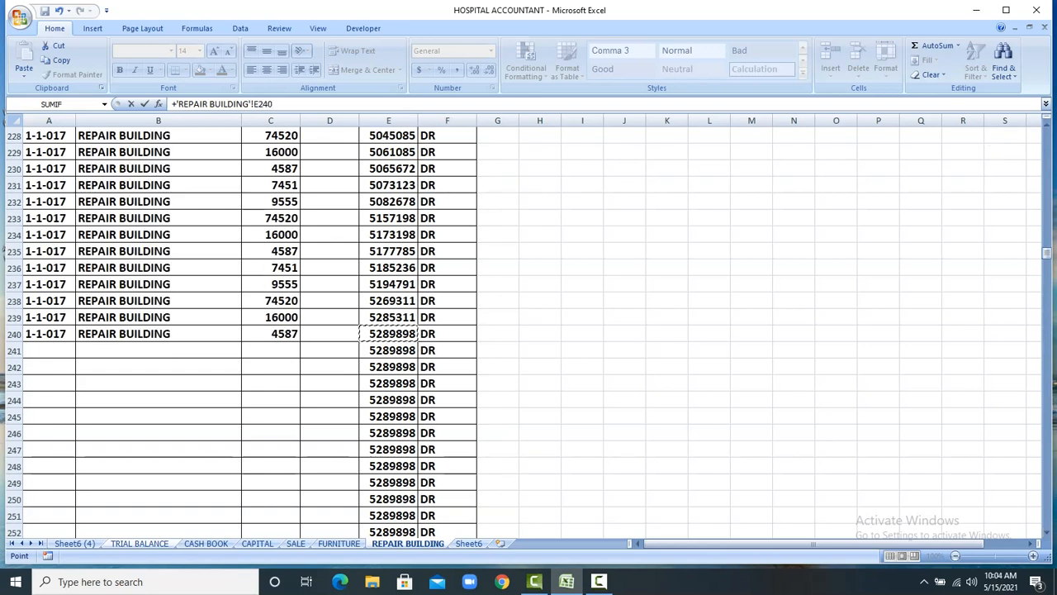
key(Return)
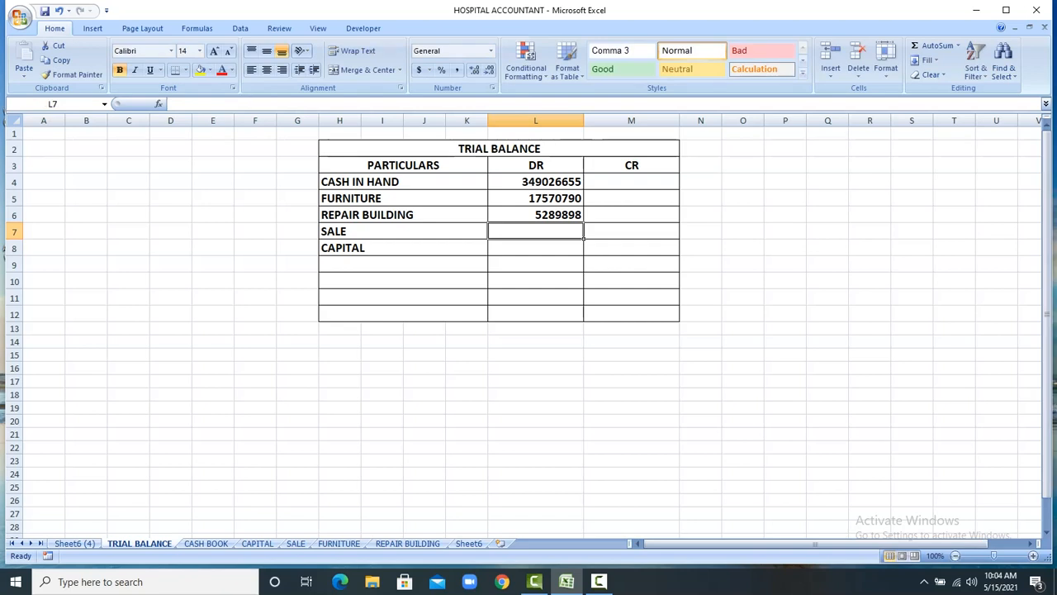
Link the trial balance's SALE credit in M7 to the SALE ledger's last balance in E240.
key(Right)
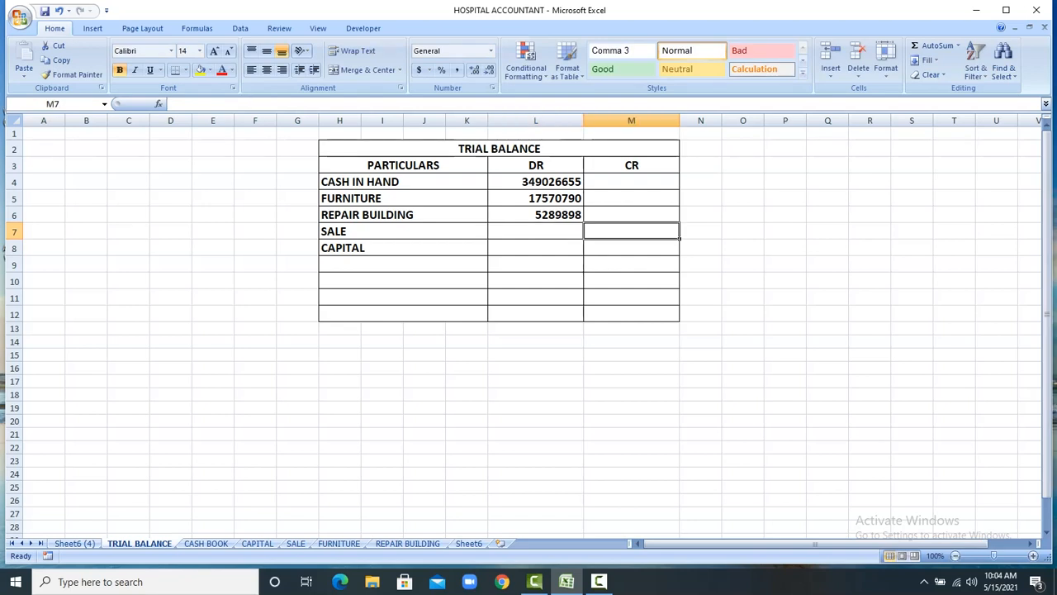
text(+)
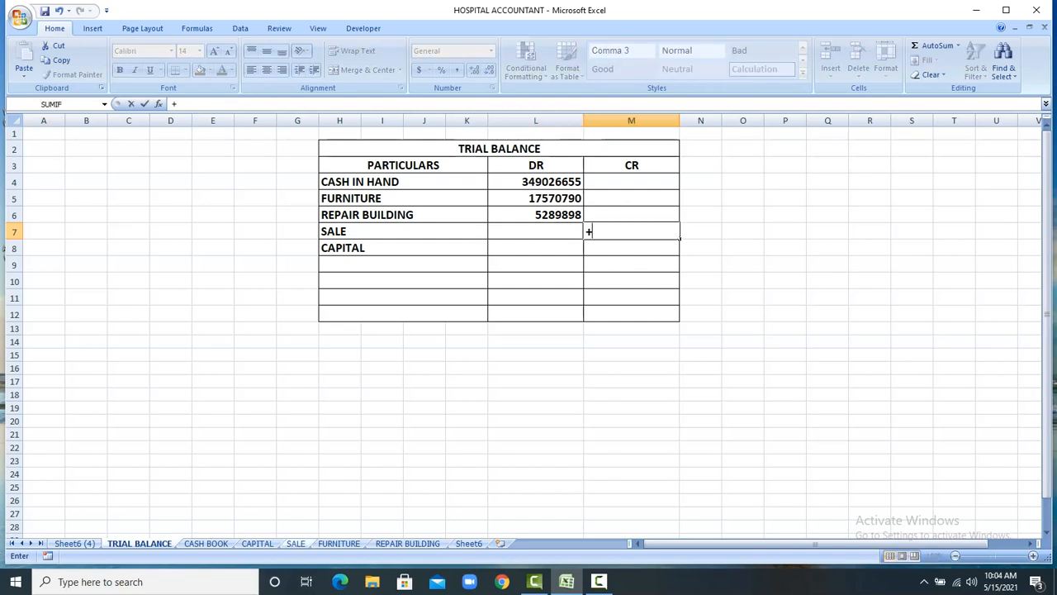
click(295, 543)
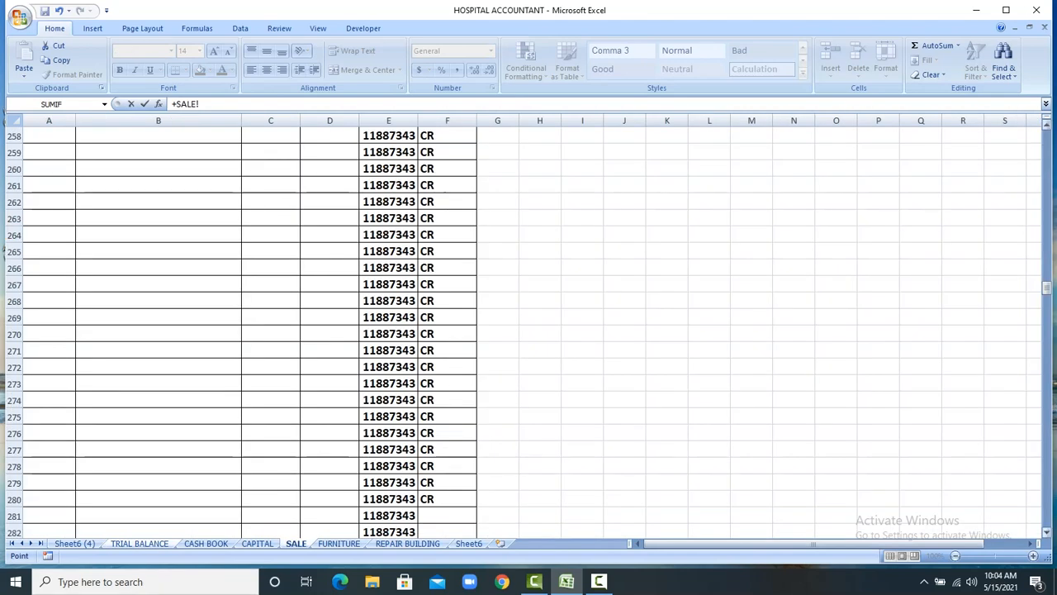
drag(1047, 288, 1046, 275)
click(389, 185)
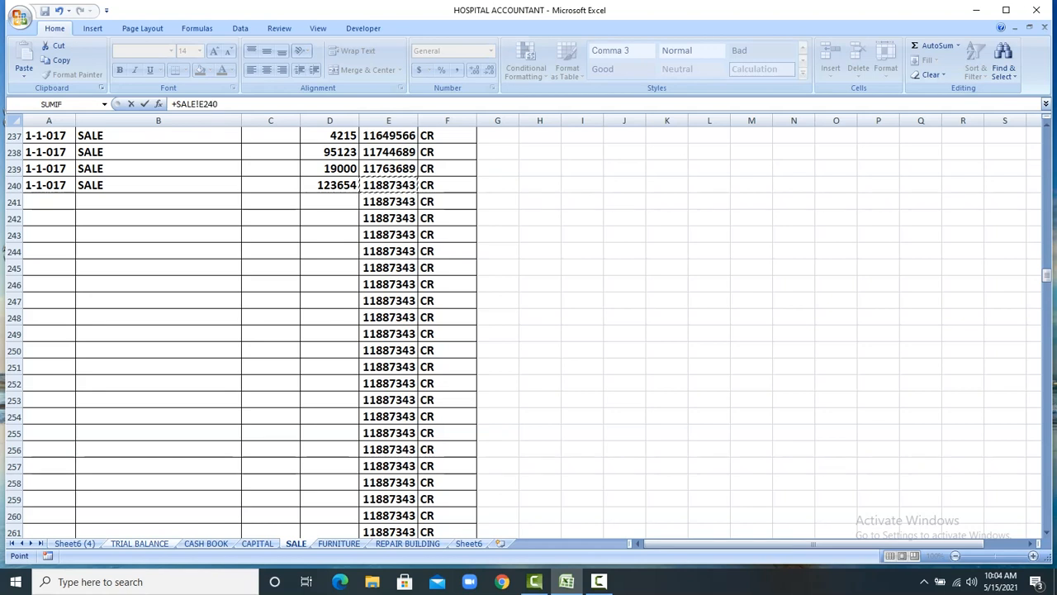
key(Return)
Link the trial balance's CAPITAL credit in M8 to the CAPITAL ledger's last balance in E51.
text(+)
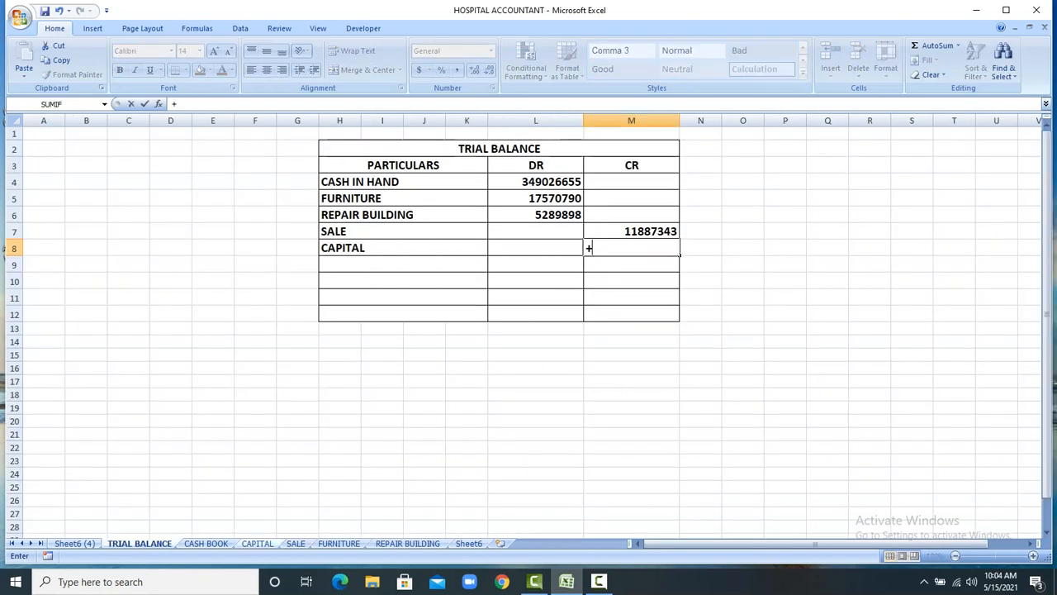
click(257, 542)
drag(1046, 136, 1046, 158)
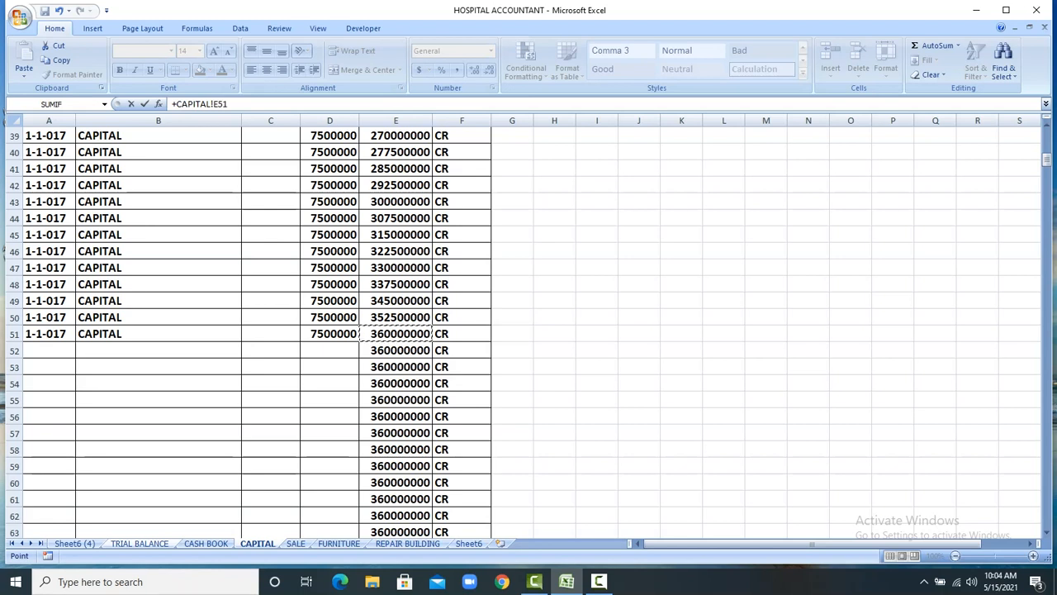
key(Return)
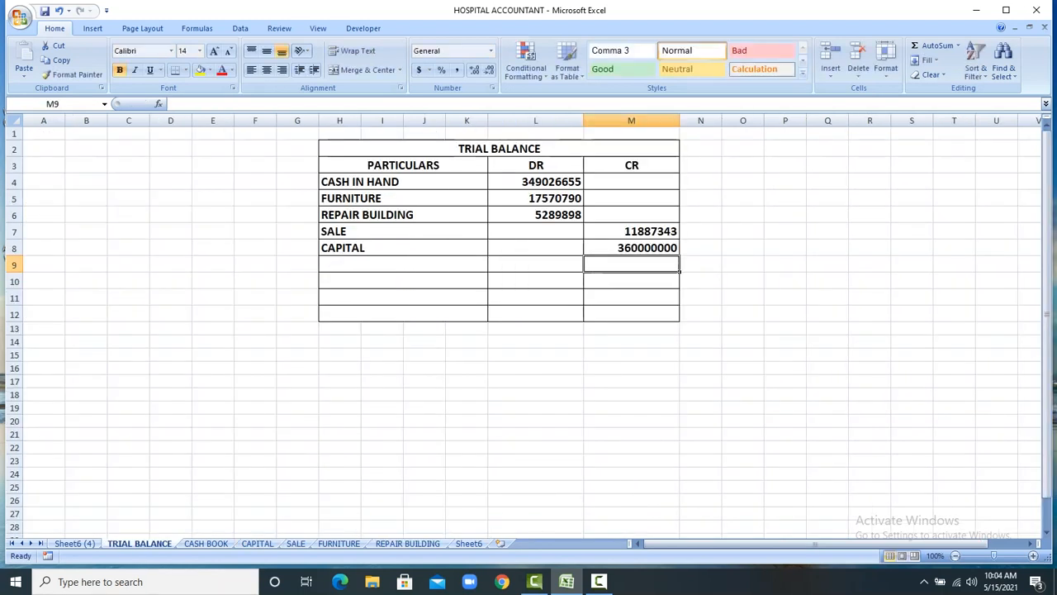
Sum the trial balance's credits into M10 and debits into L10, and fill both totals with yellow.
drag(631, 232, 631, 281)
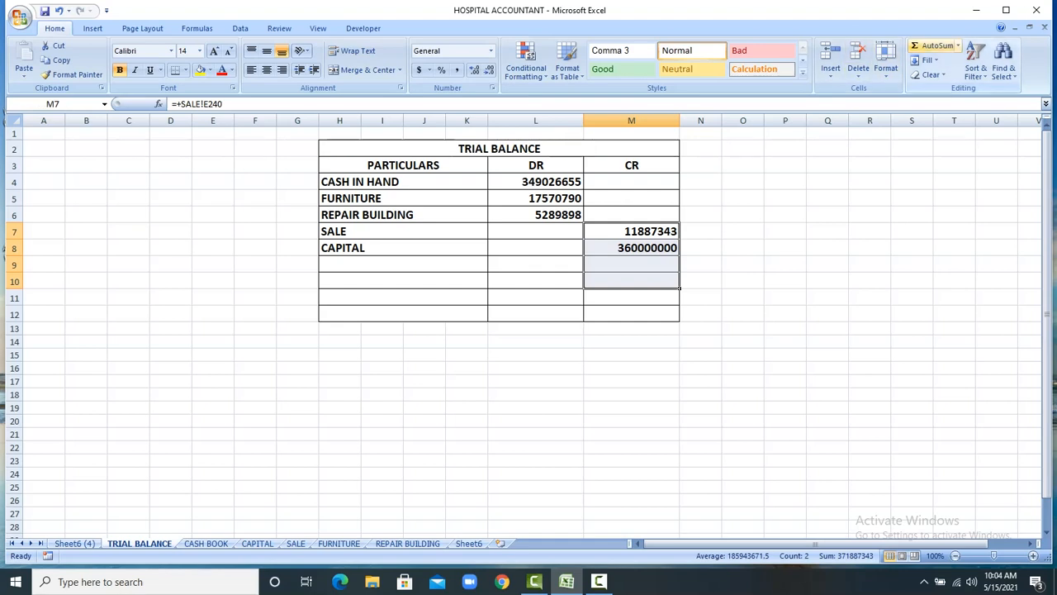
click(936, 46)
drag(537, 182, 537, 281)
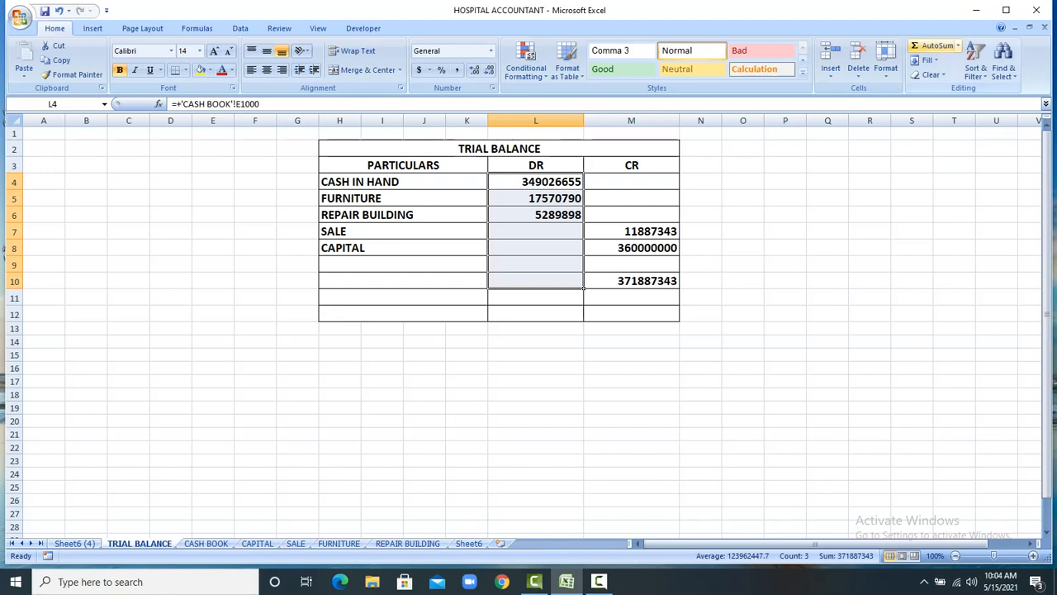
click(932, 45)
drag(537, 281, 632, 281)
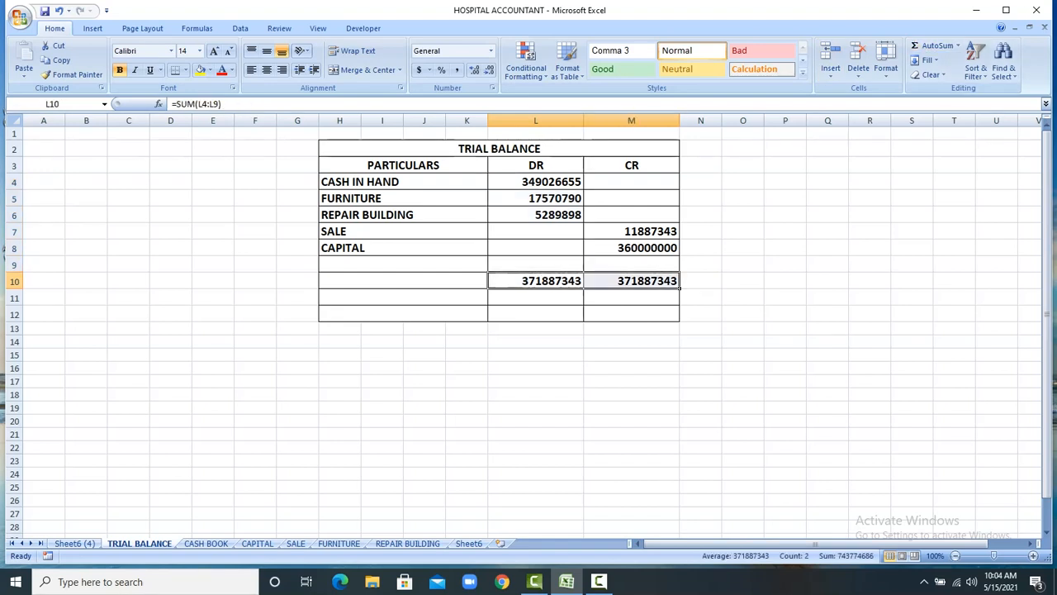
click(199, 69)
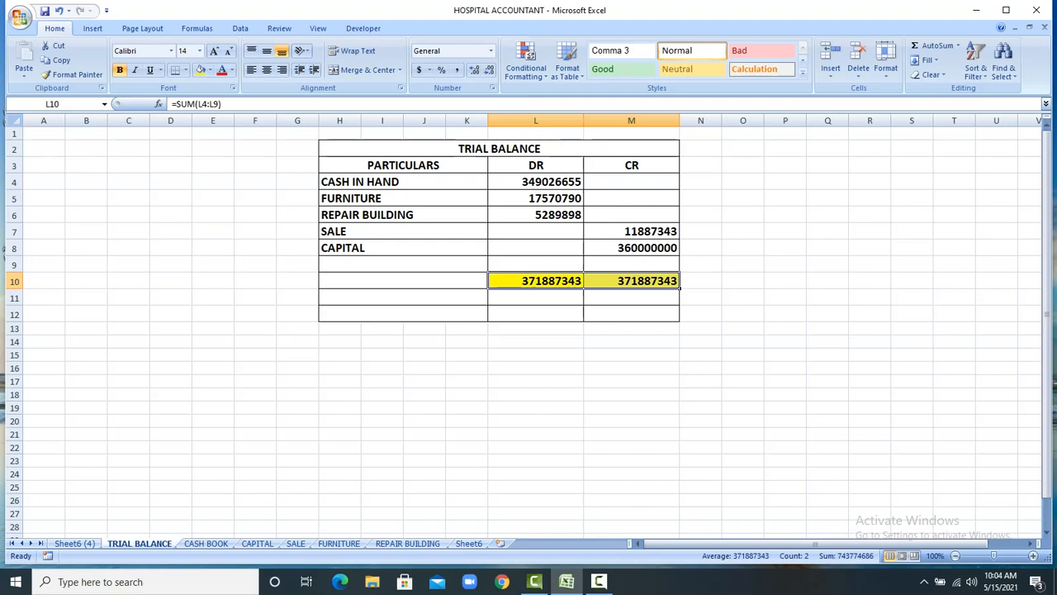
Return to the cash book and view its first entries.
click(205, 543)
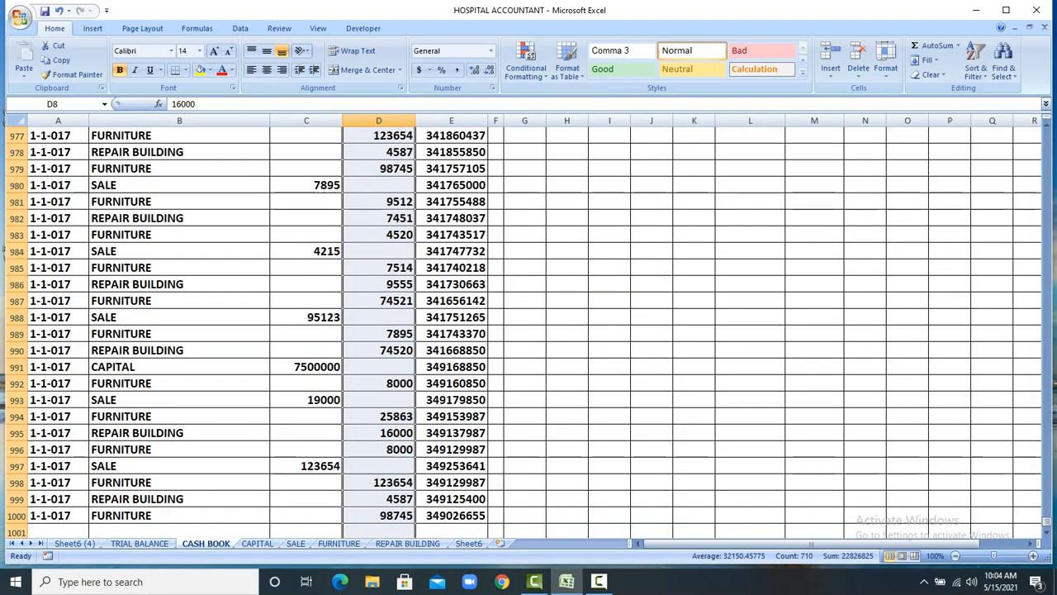
drag(1046, 522, 1045, 130)
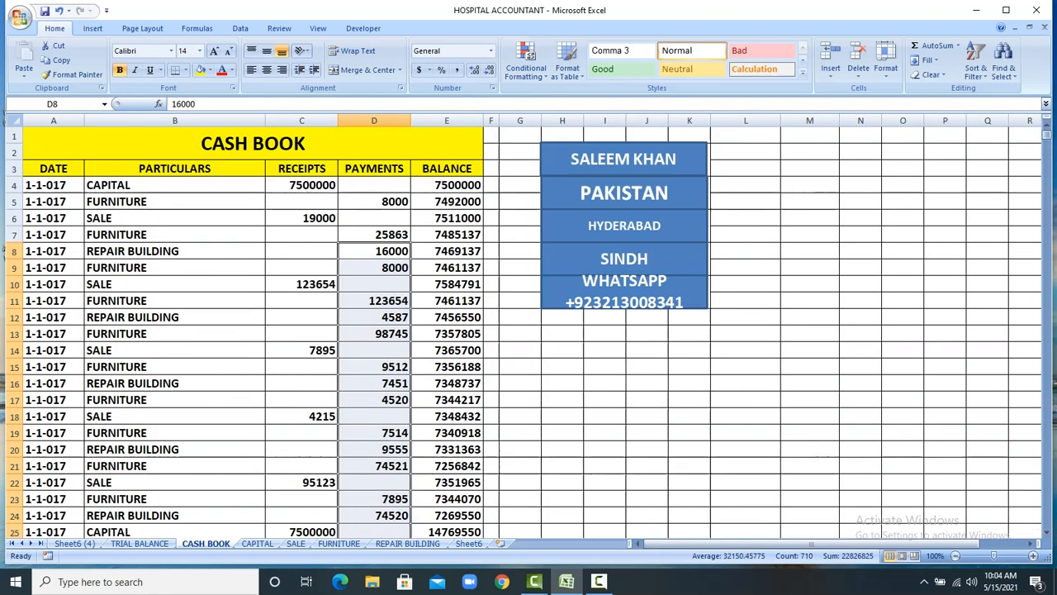